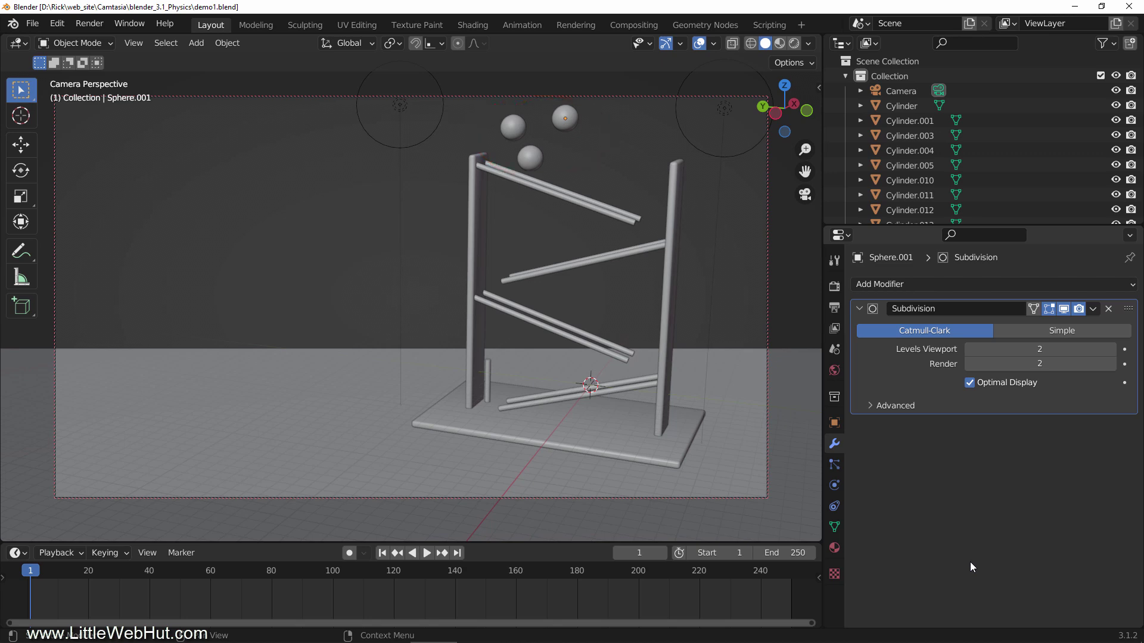
- Add a rigid body world to the scene and set its simulation speed to 2.5
click(834, 349)
click(860, 444)
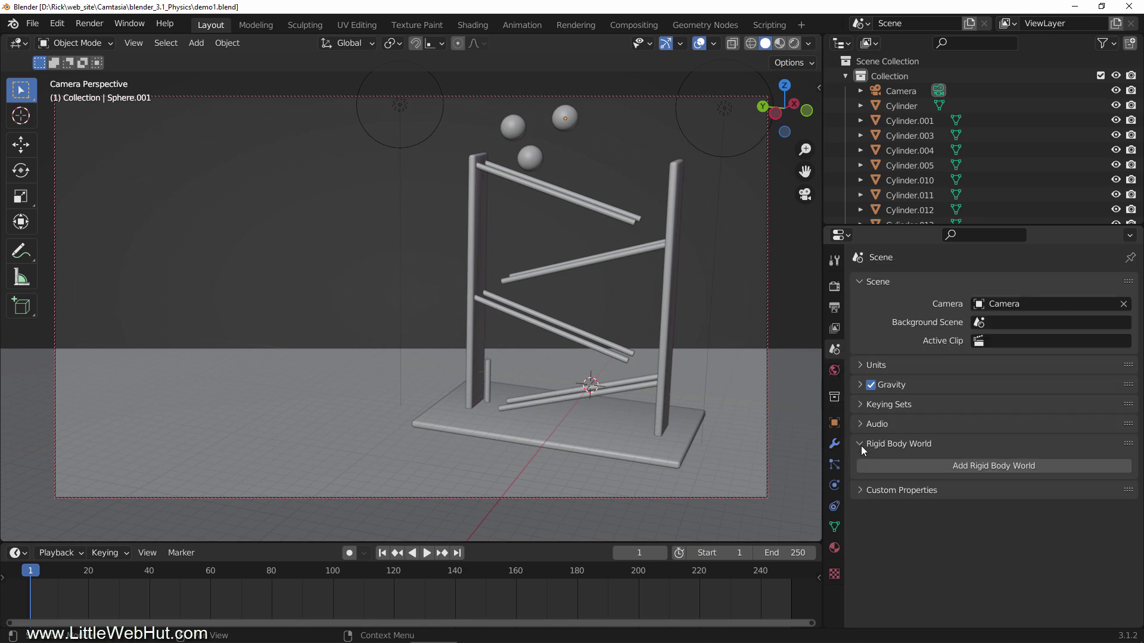
click(1046, 462)
click(1044, 544)
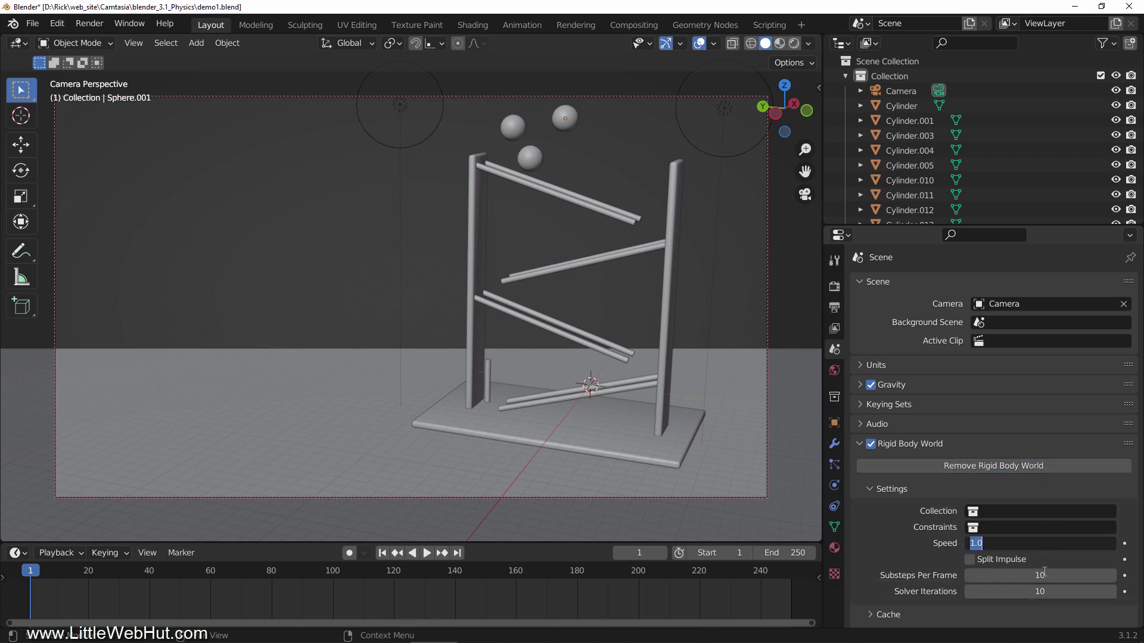
text(2.5)
key(Return)
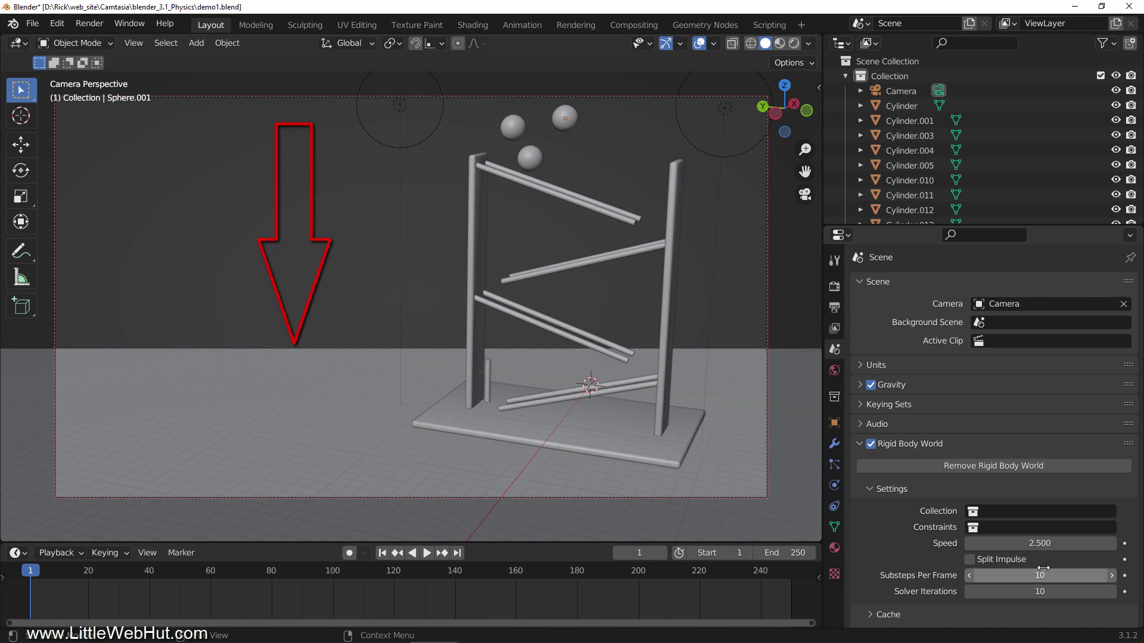
- Set the camera's clip end distance to 200 m
click(913, 95)
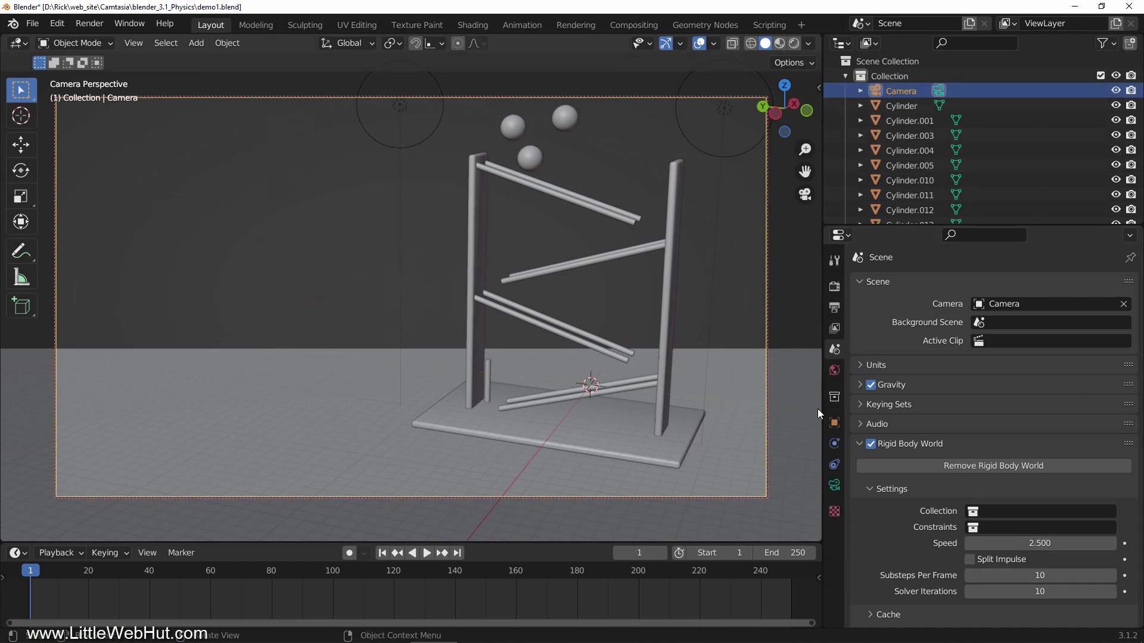
click(834, 486)
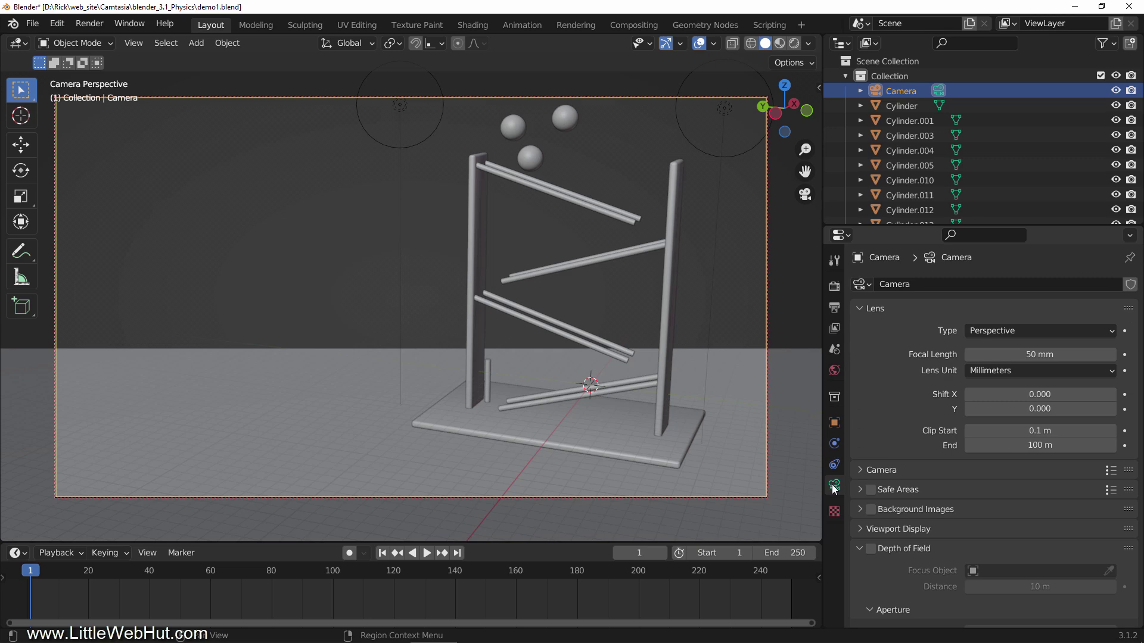
click(1024, 446)
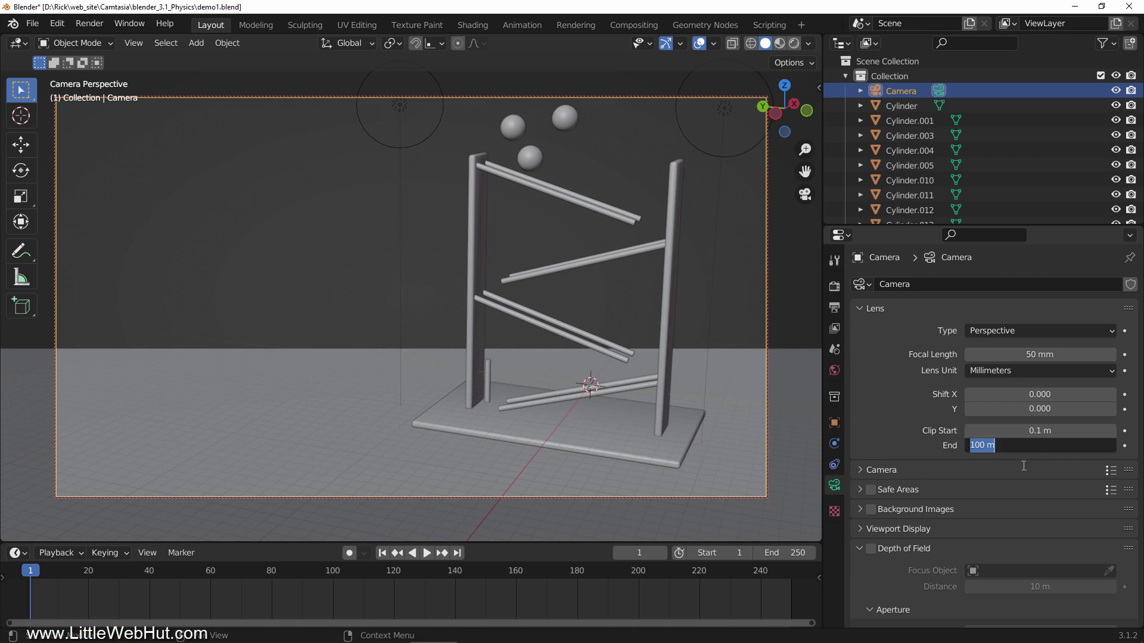
text(200)
key(Return)
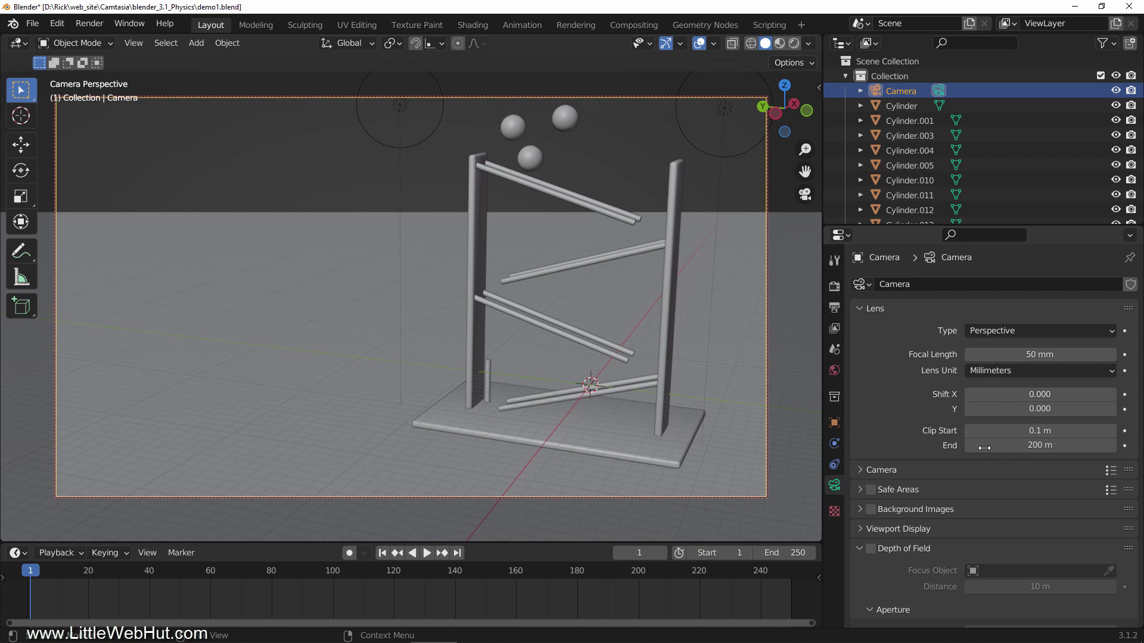
- Give the front rail of the topmost ramp (Cylinder.012) a rigid body of type Passive
click(491, 173)
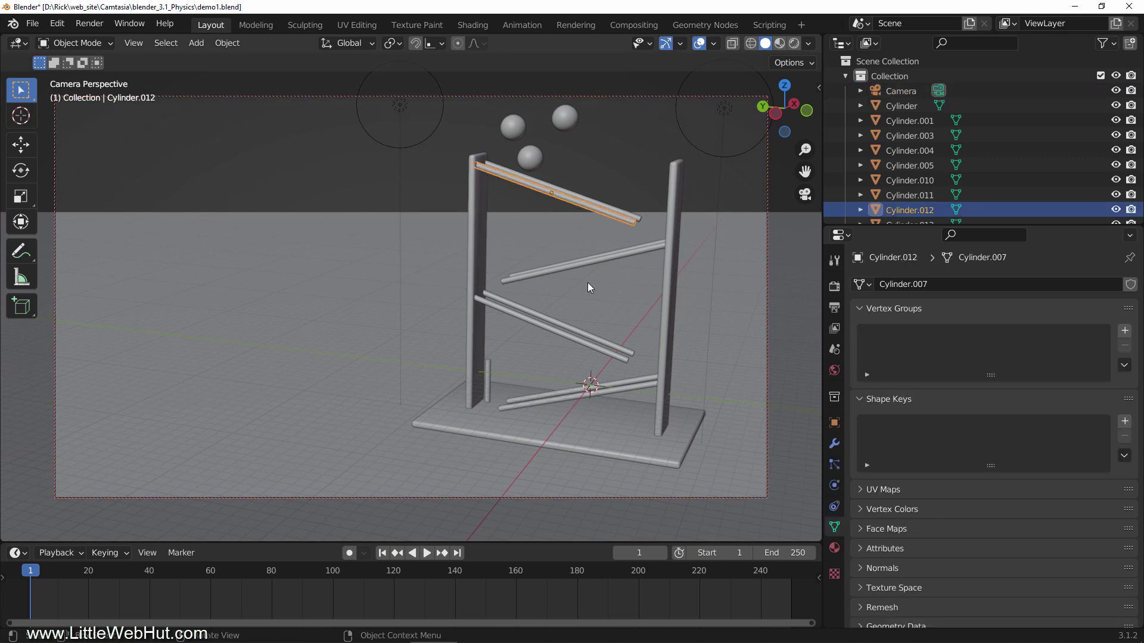
click(835, 485)
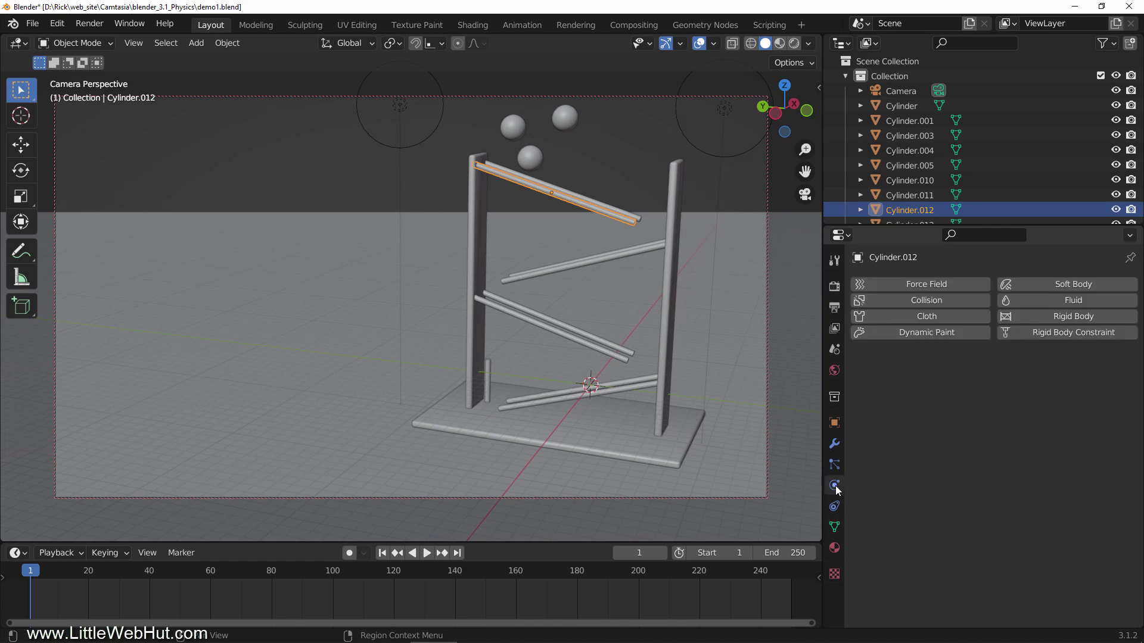
click(1099, 317)
click(1074, 379)
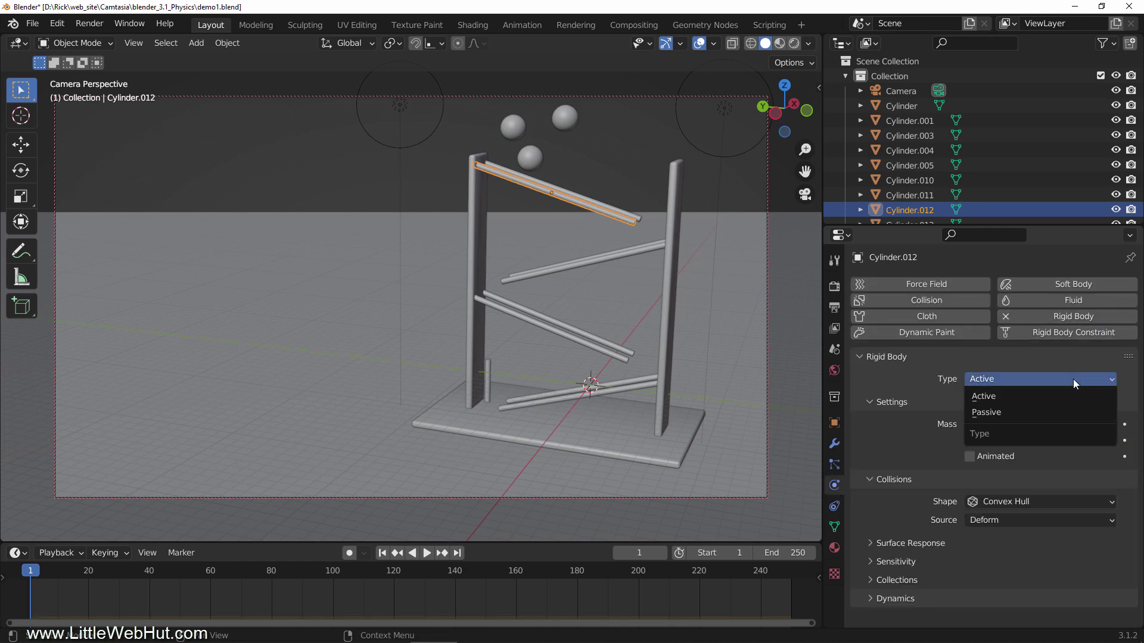
click(1064, 415)
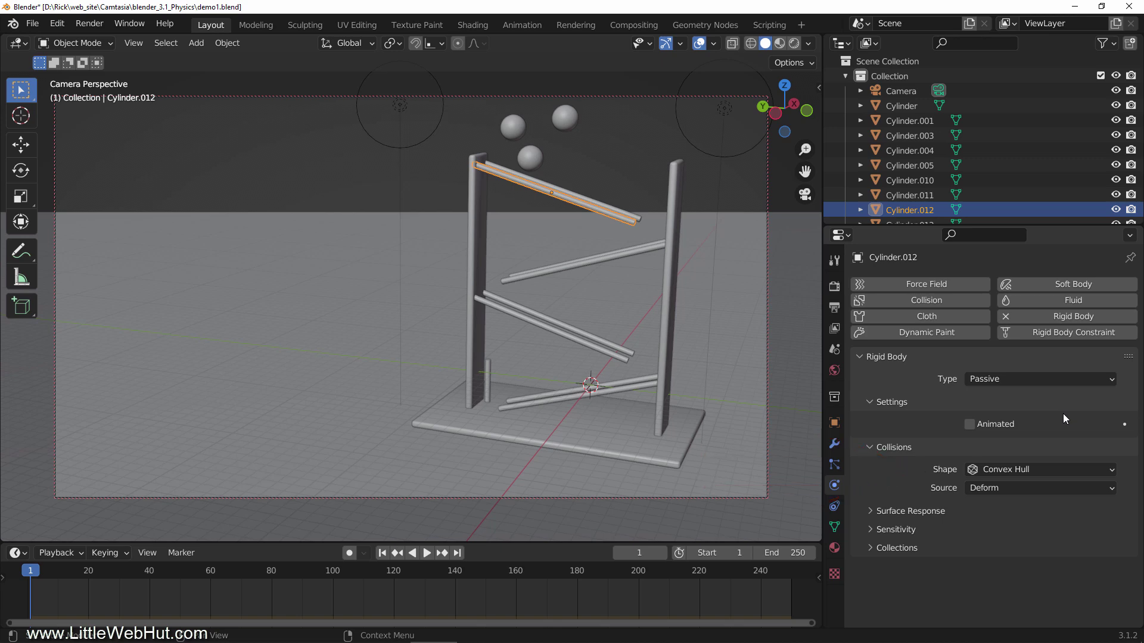
- Set the rail's rigid body surface response to friction 1 and bounciness 1
click(870, 511)
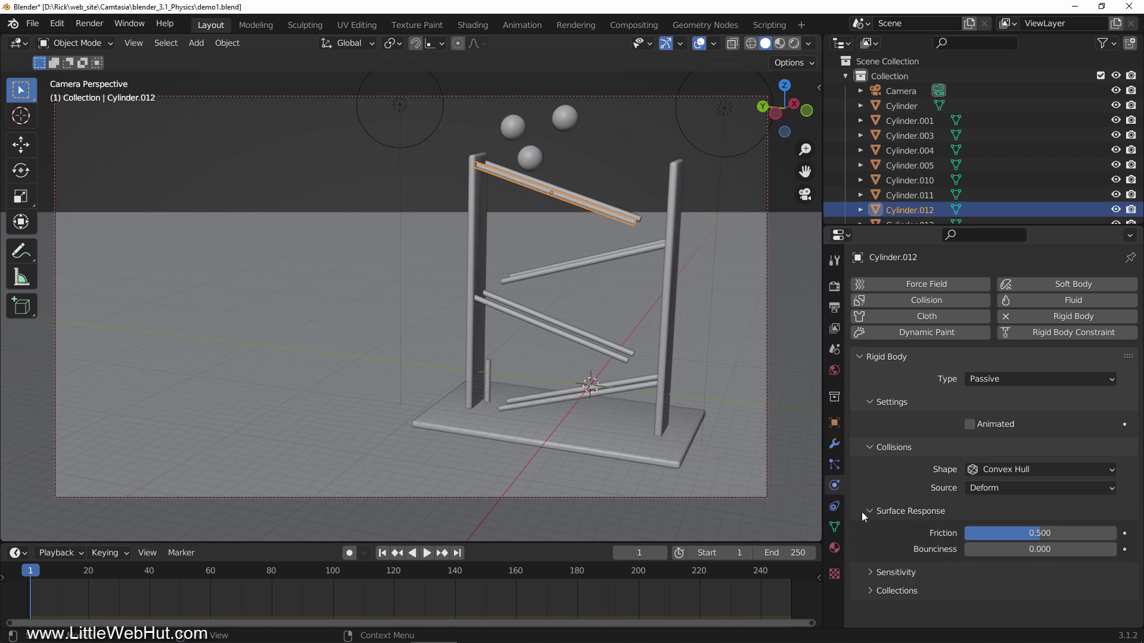
drag(1010, 528, 1116, 535)
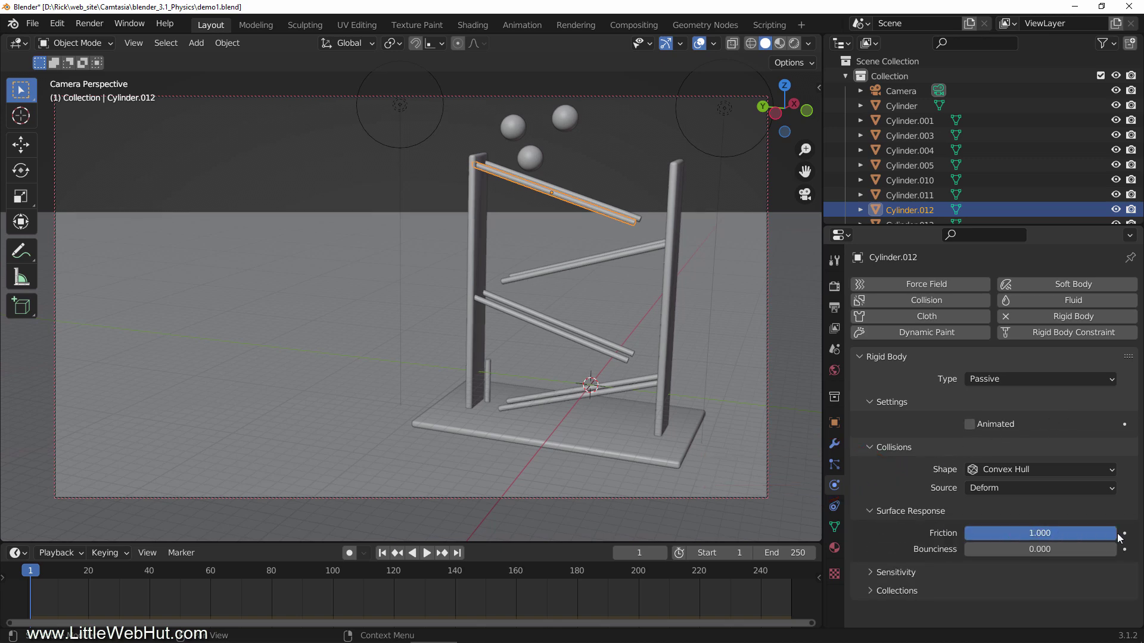
drag(1052, 550, 1116, 549)
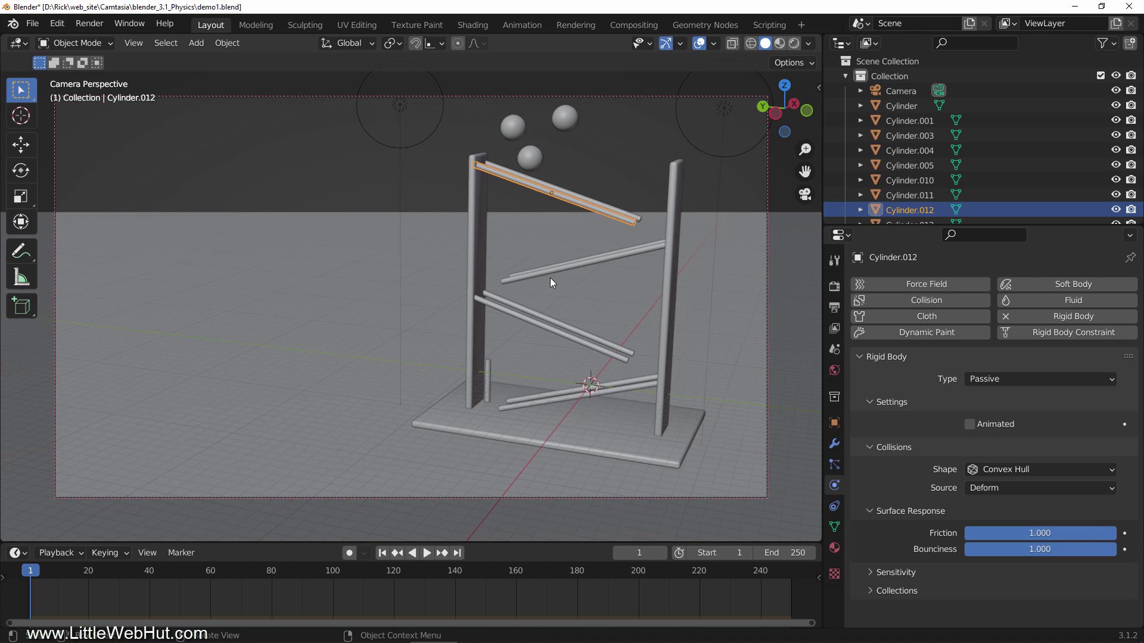
- Select all parts of the ramp structure with Cylinder.012 as the active object and copy its rigid body settings to them
drag(457, 187, 679, 442)
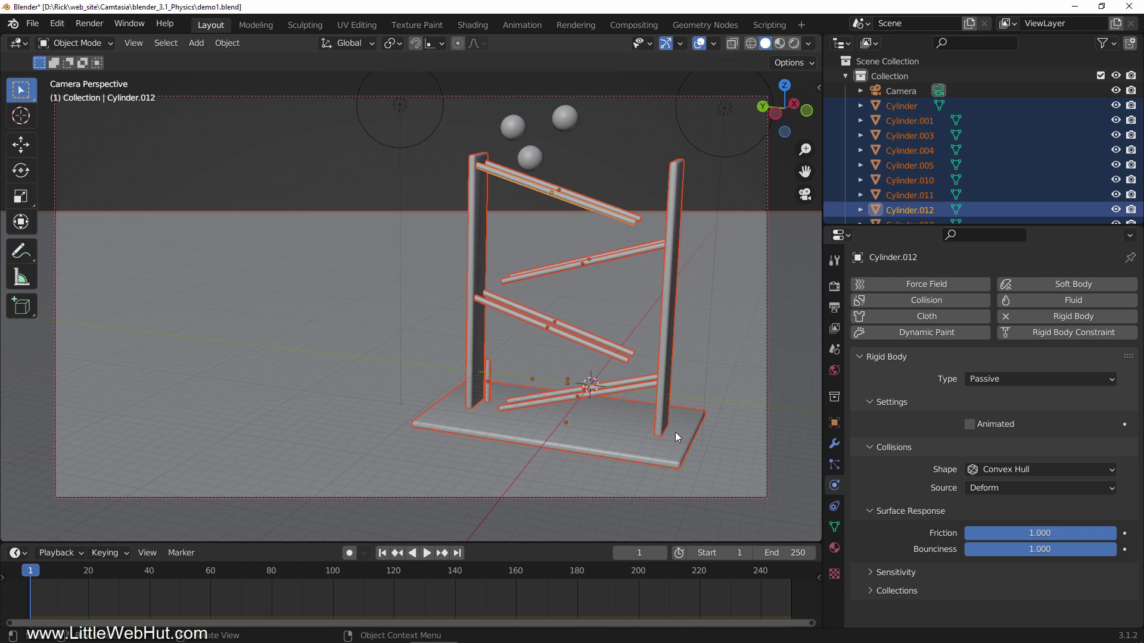
shift+click(559, 196)
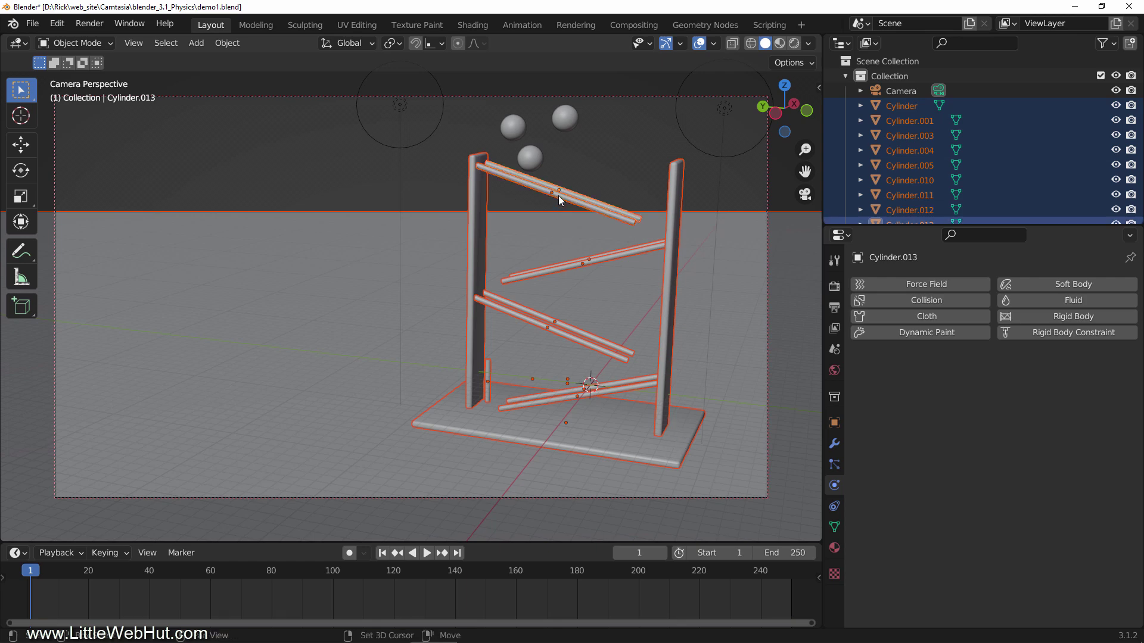
shift+click(559, 195)
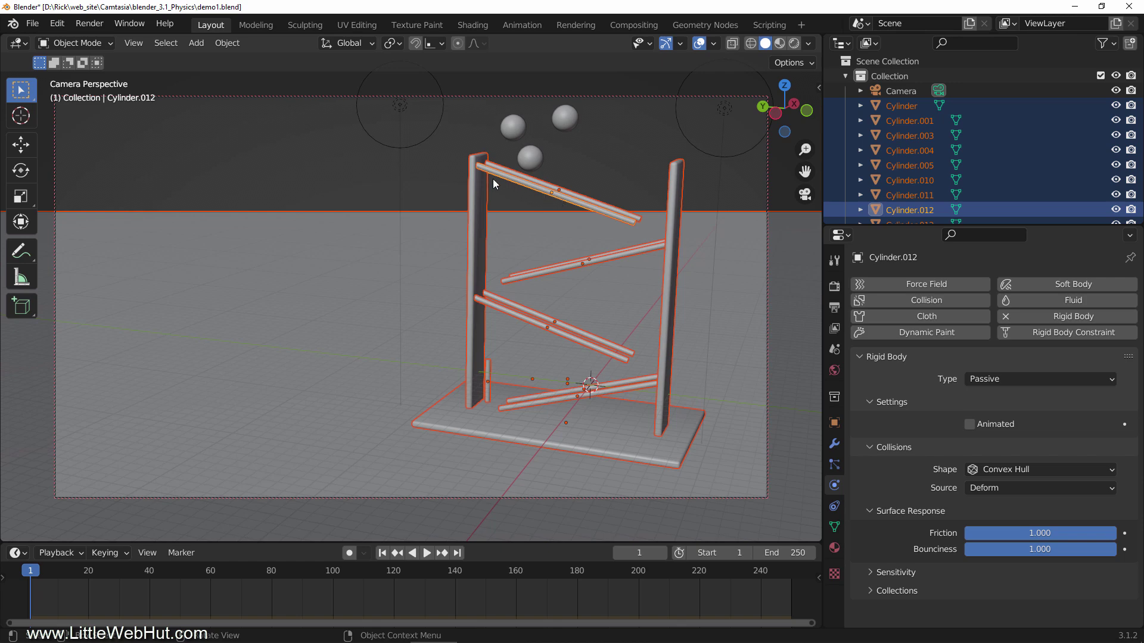
click(230, 47)
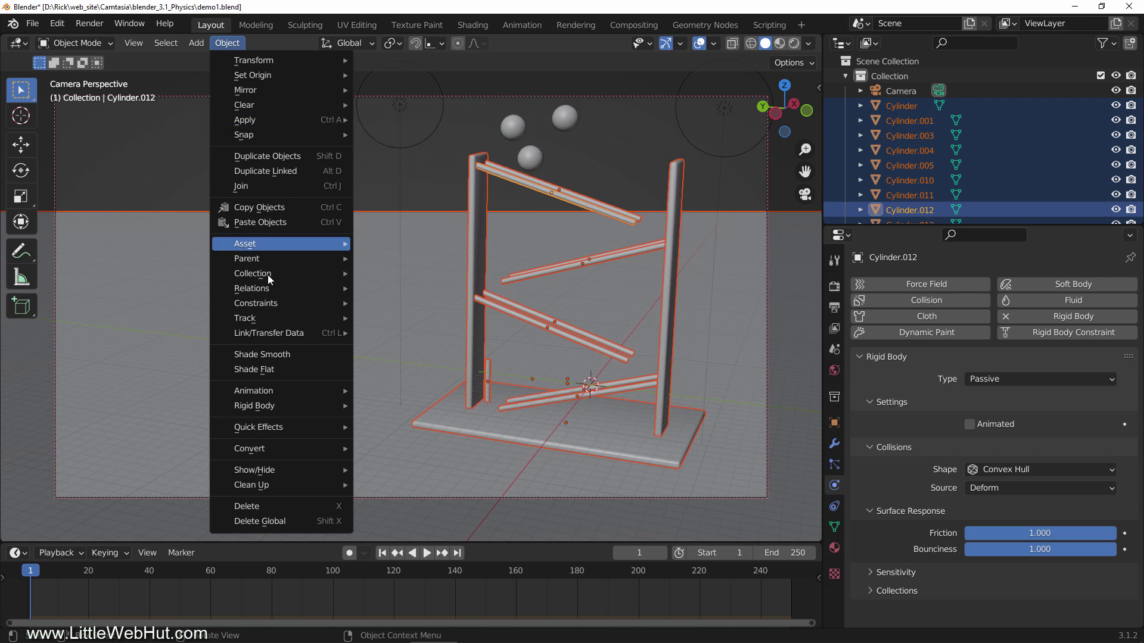
mouse_move(300, 406)
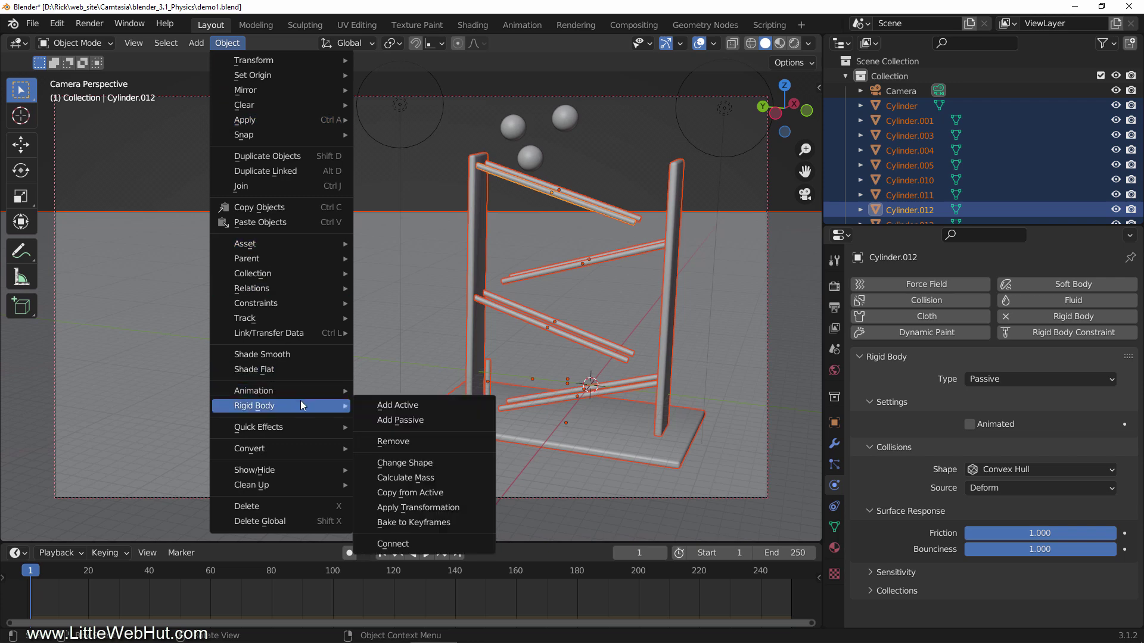
click(454, 496)
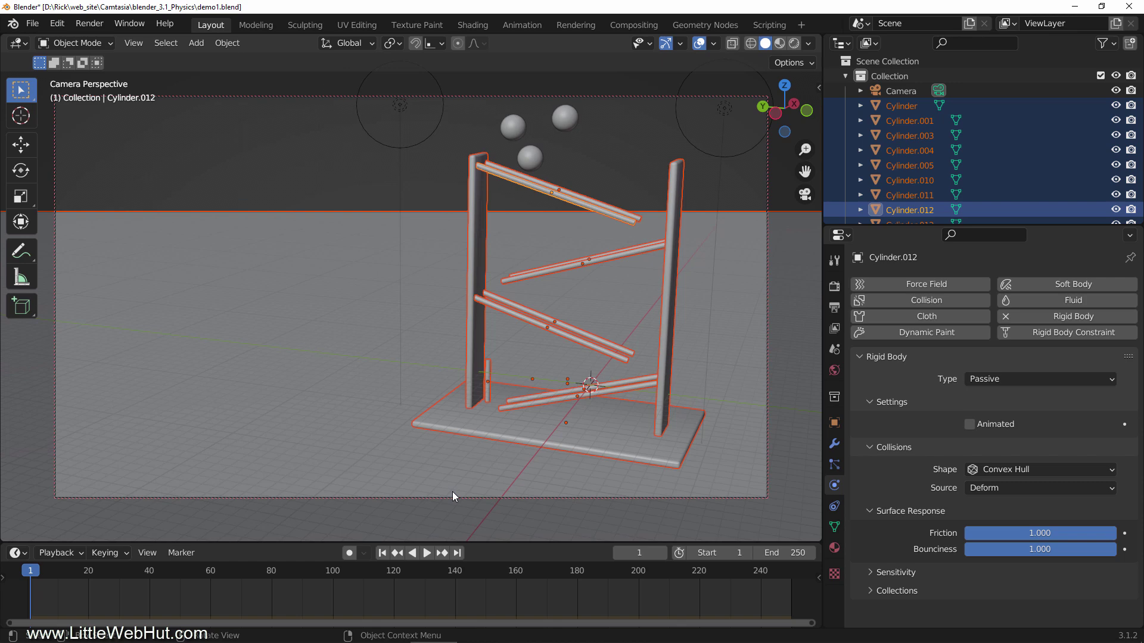
- Add an active rigid body with friction 1 to the lowest ball and play the simulation to test it
click(530, 159)
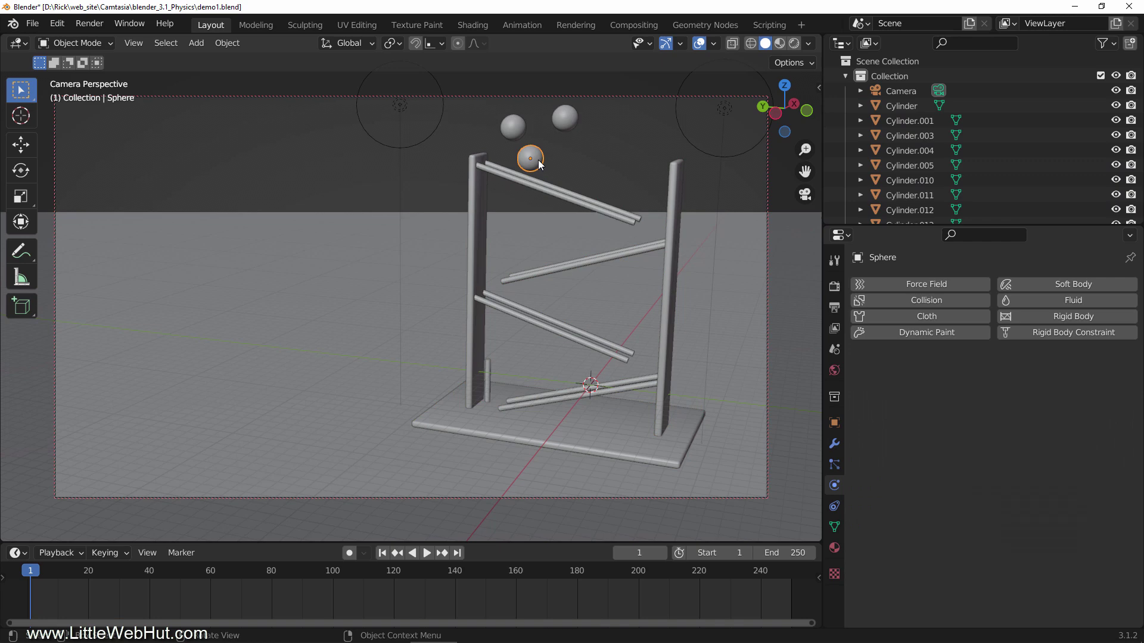
click(1099, 317)
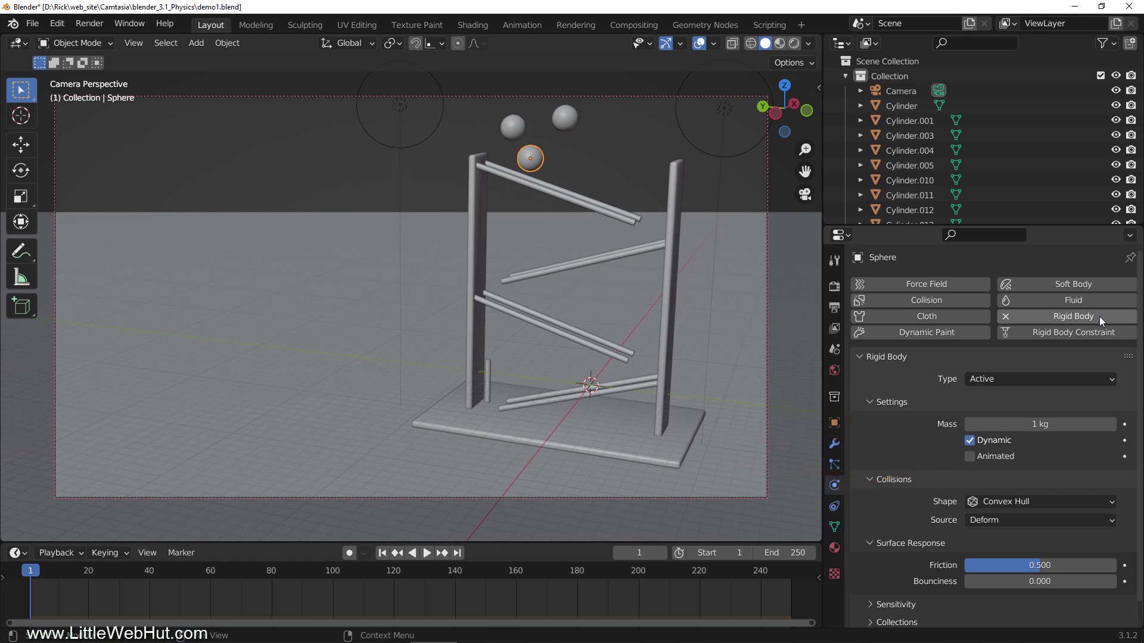
drag(1057, 565, 1120, 570)
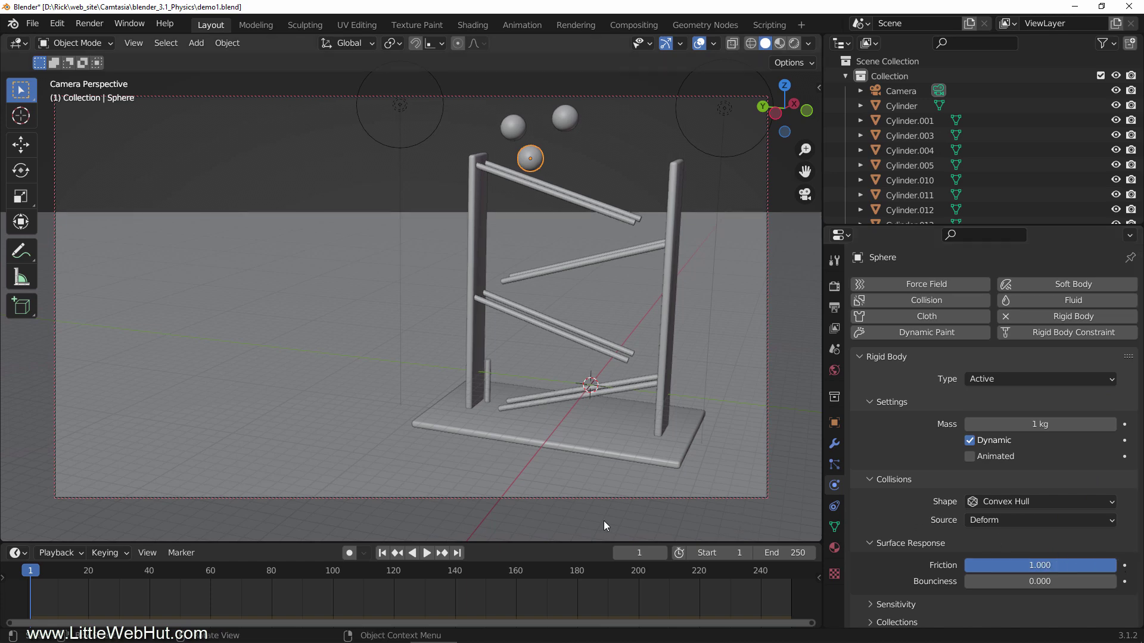
click(427, 553)
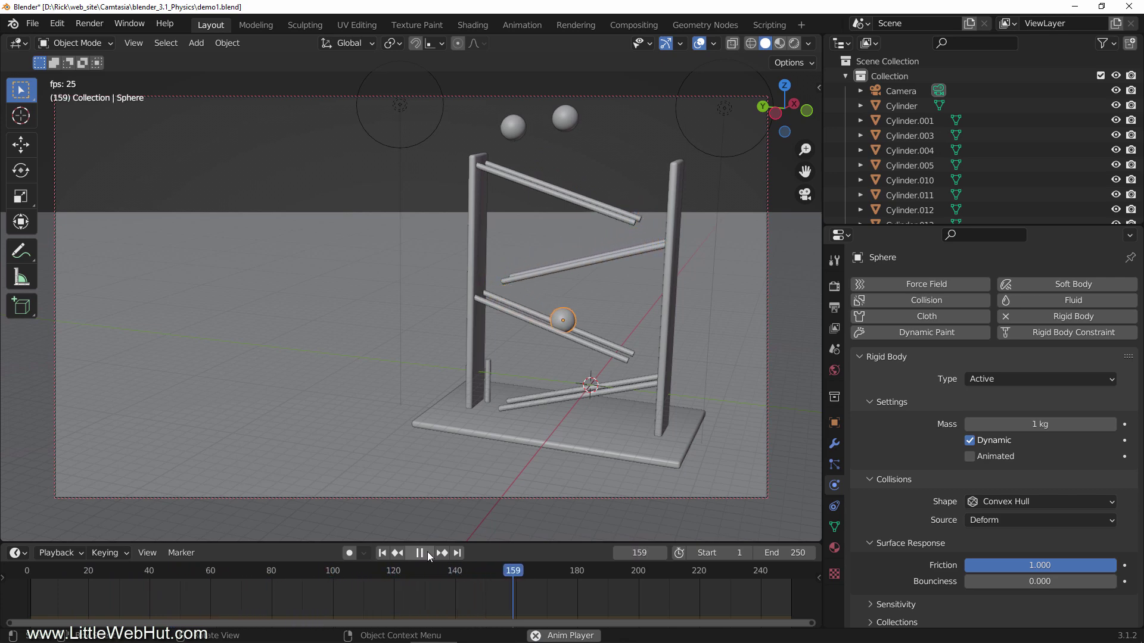
click(427, 551)
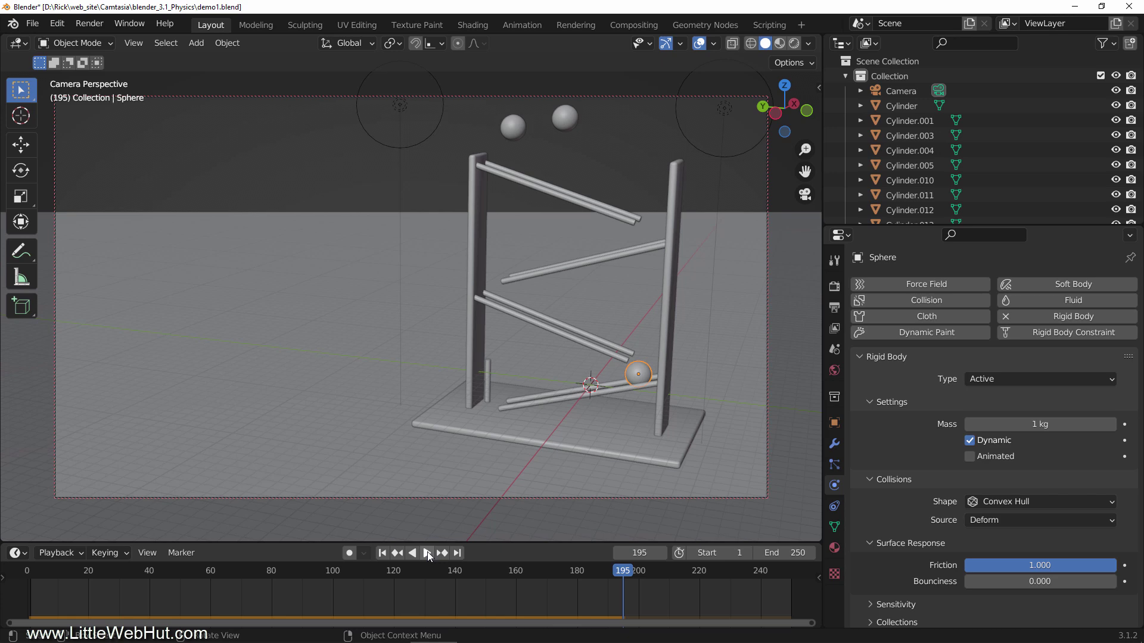
- Set the ball's bounciness to 0.5 and replay the simulation from the first frame
click(1061, 581)
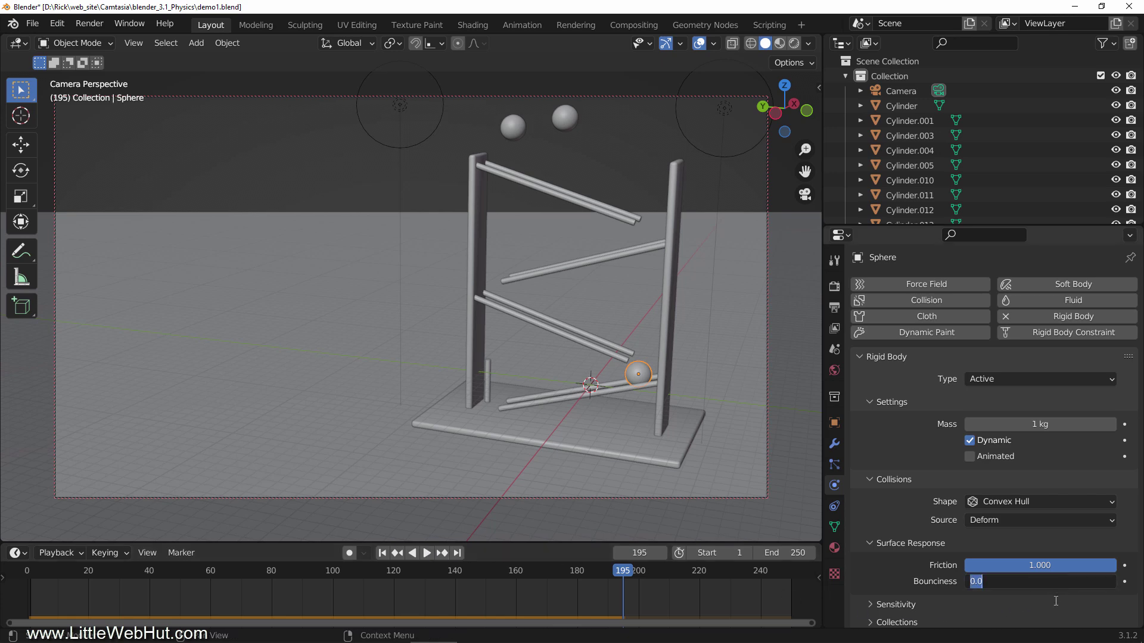
key(Return)
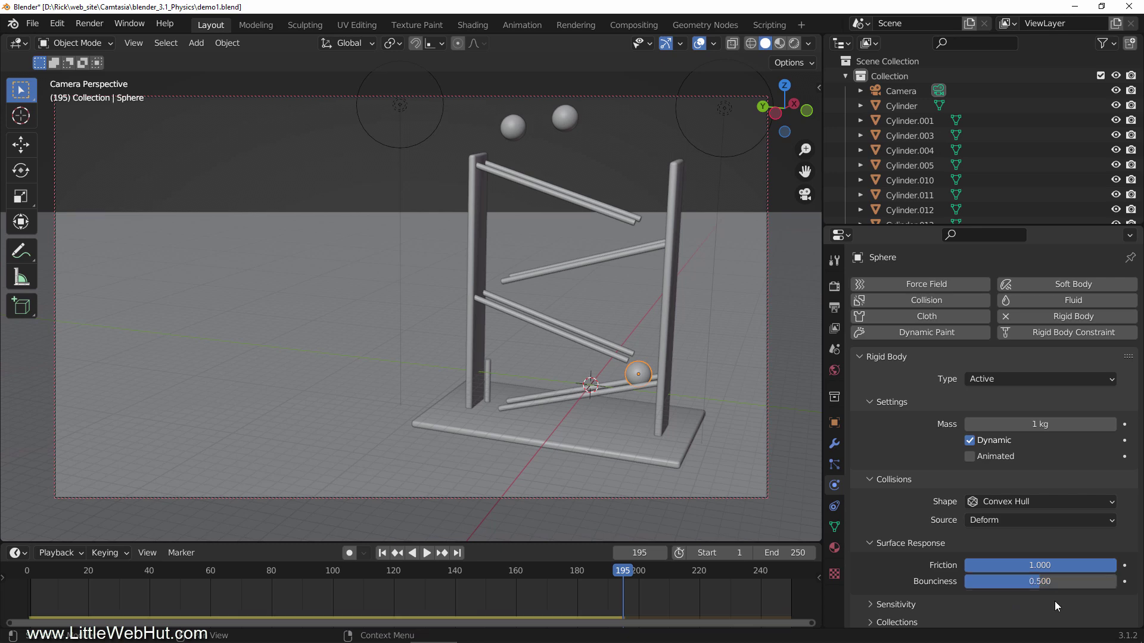
click(383, 554)
click(422, 555)
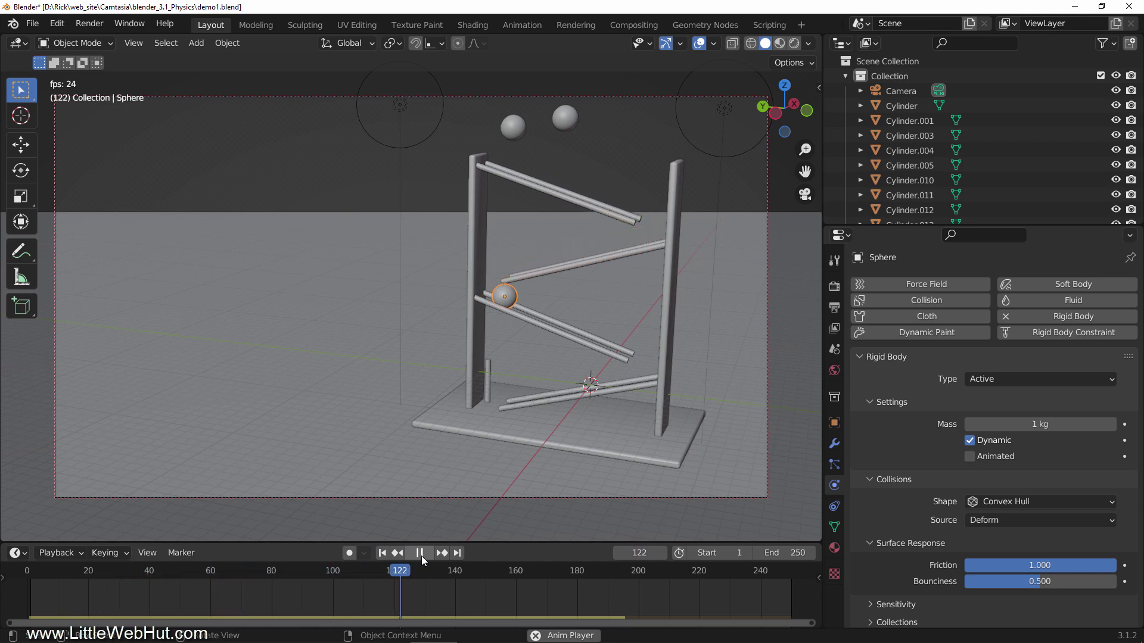
click(421, 553)
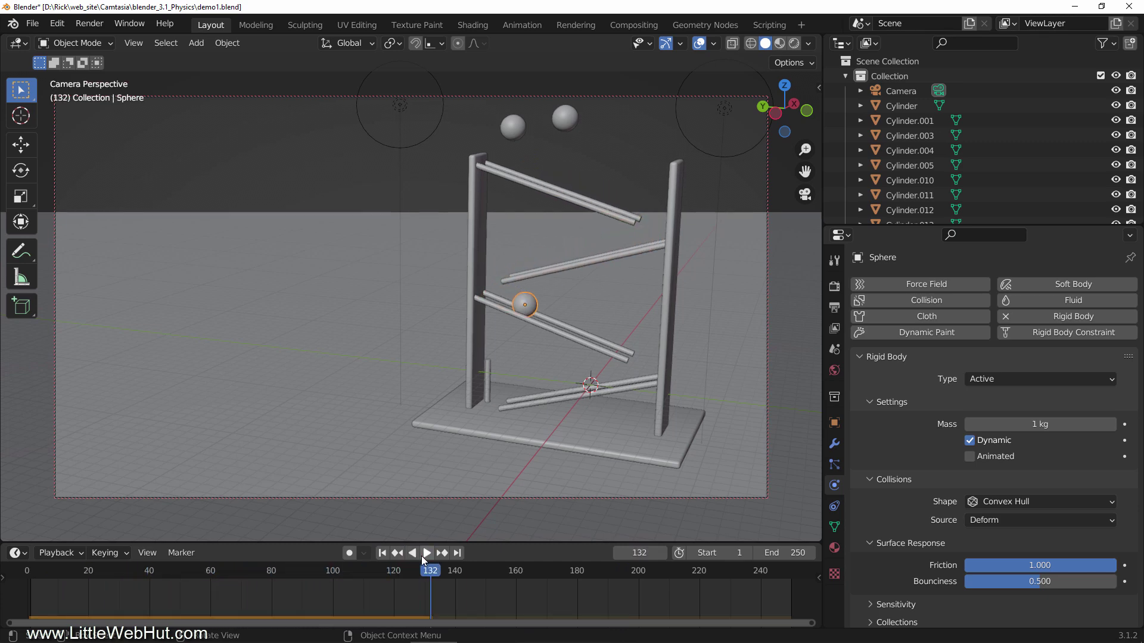
- Set the rigid body world's substeps per frame to 3, replay the simulation from the start, and return to frame 1
click(835, 351)
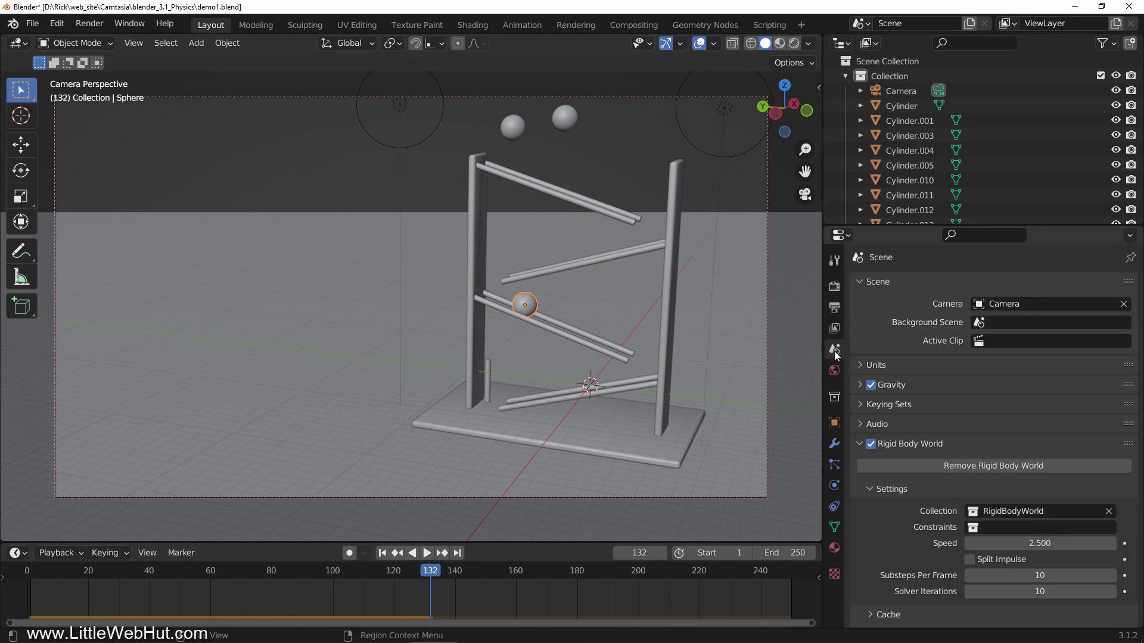
click(1025, 575)
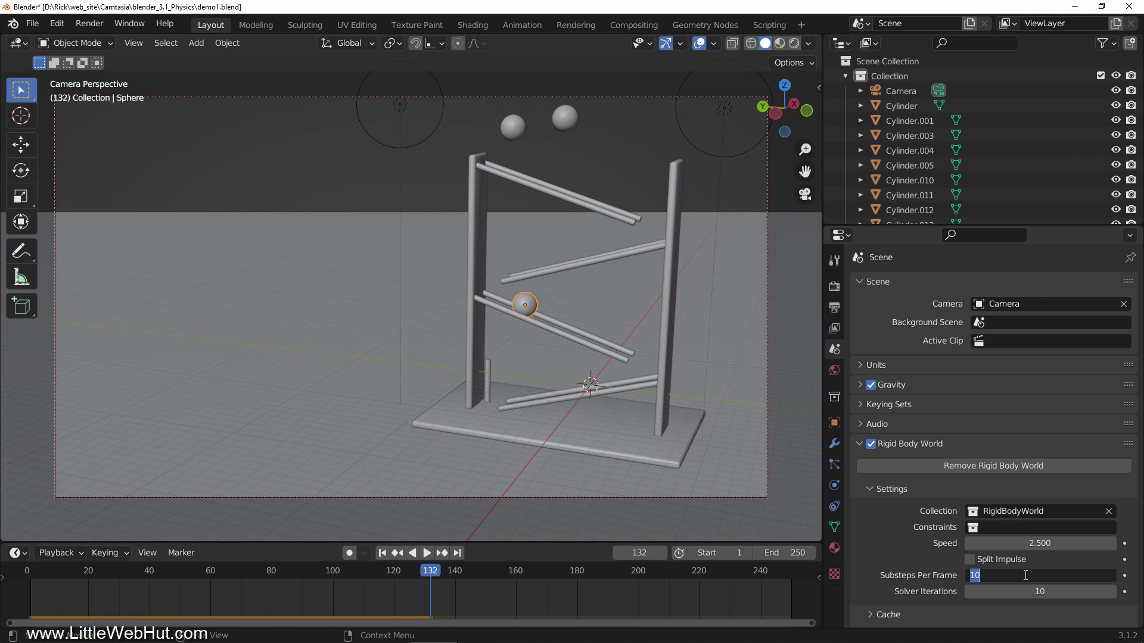
key(Return)
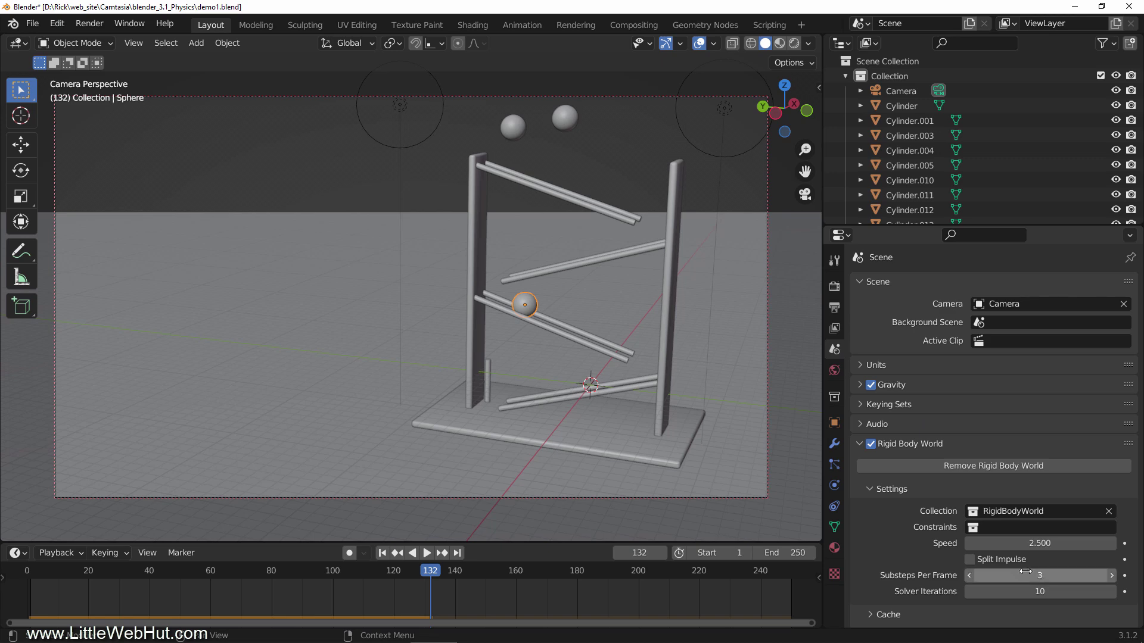
click(382, 553)
click(428, 553)
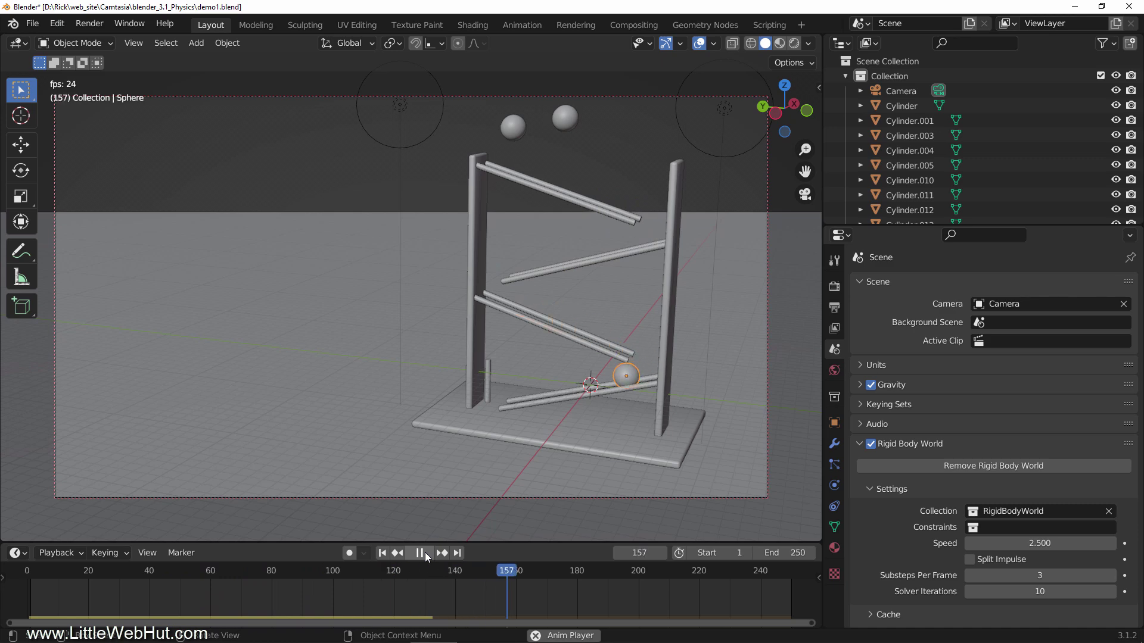
click(424, 552)
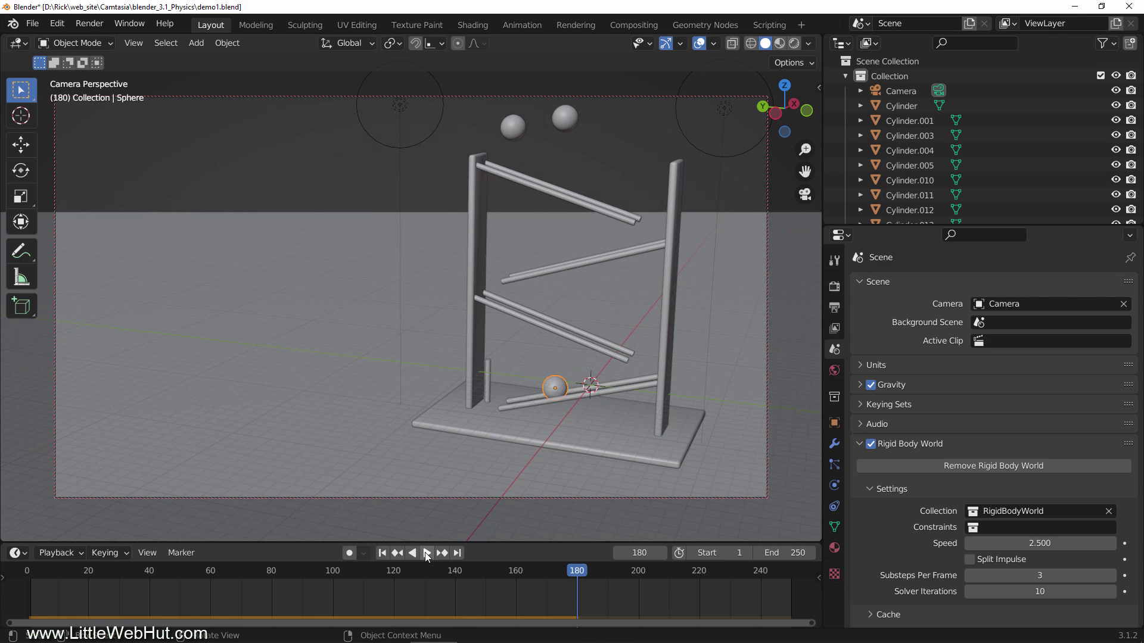
click(382, 553)
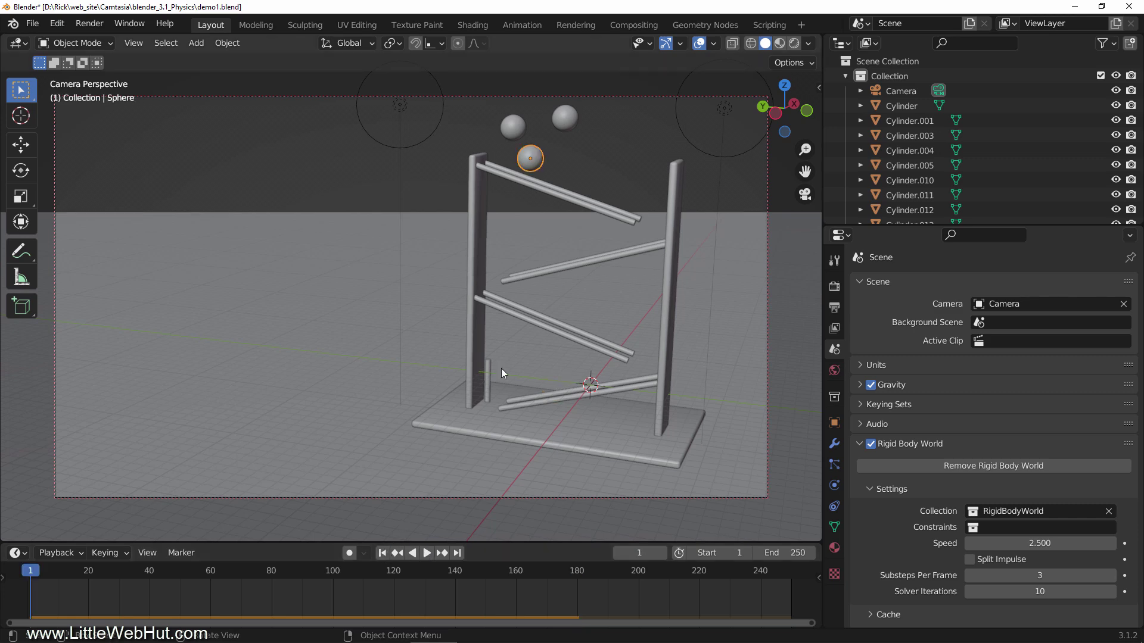
- Copy the lowest ball's rigid body settings to the two other balls and play the simulation to test all three
click(570, 122)
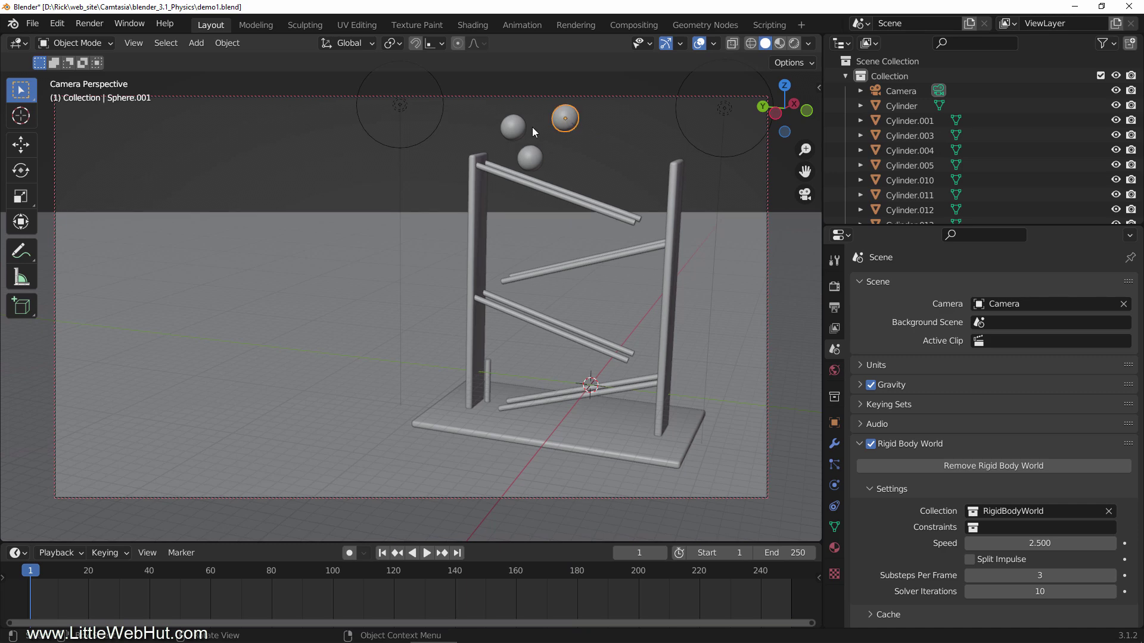
shift+click(516, 130)
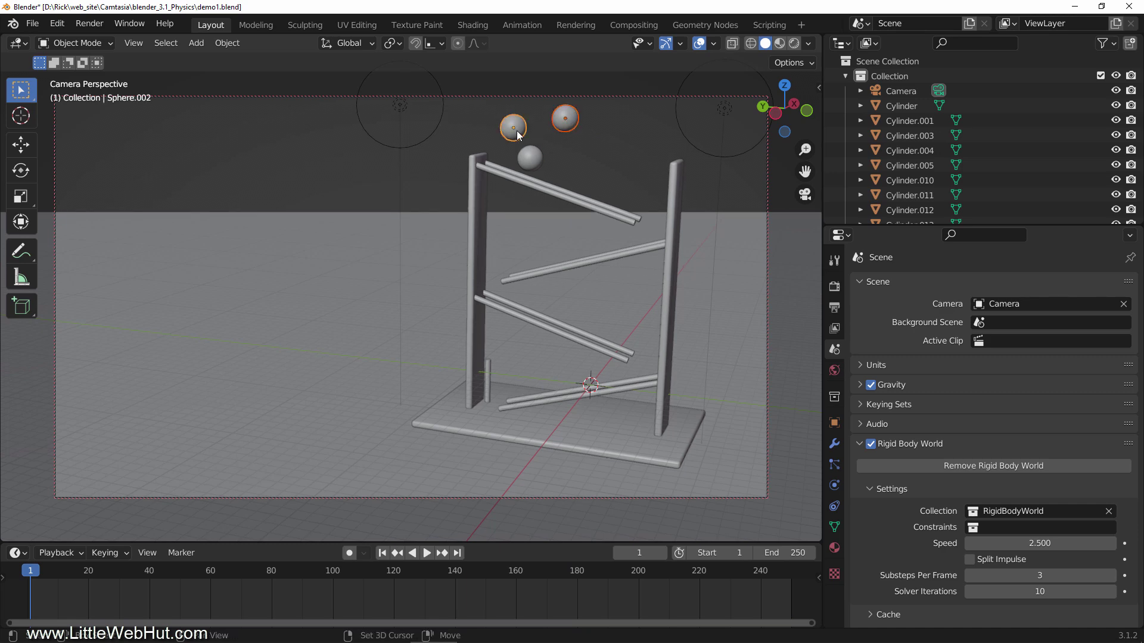
shift+click(530, 159)
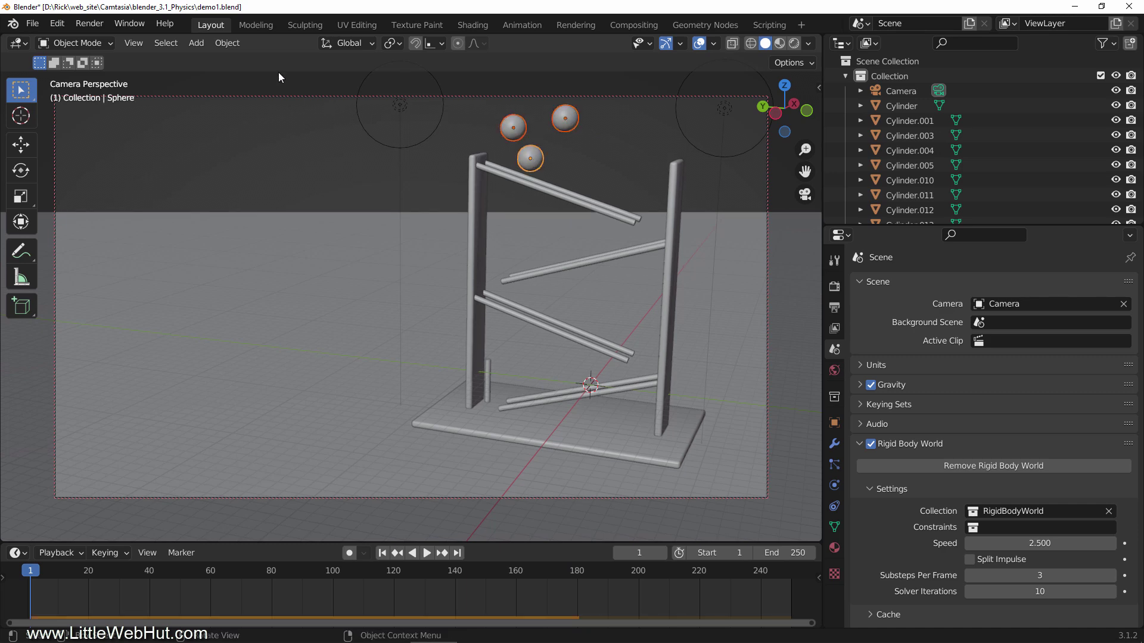
click(228, 44)
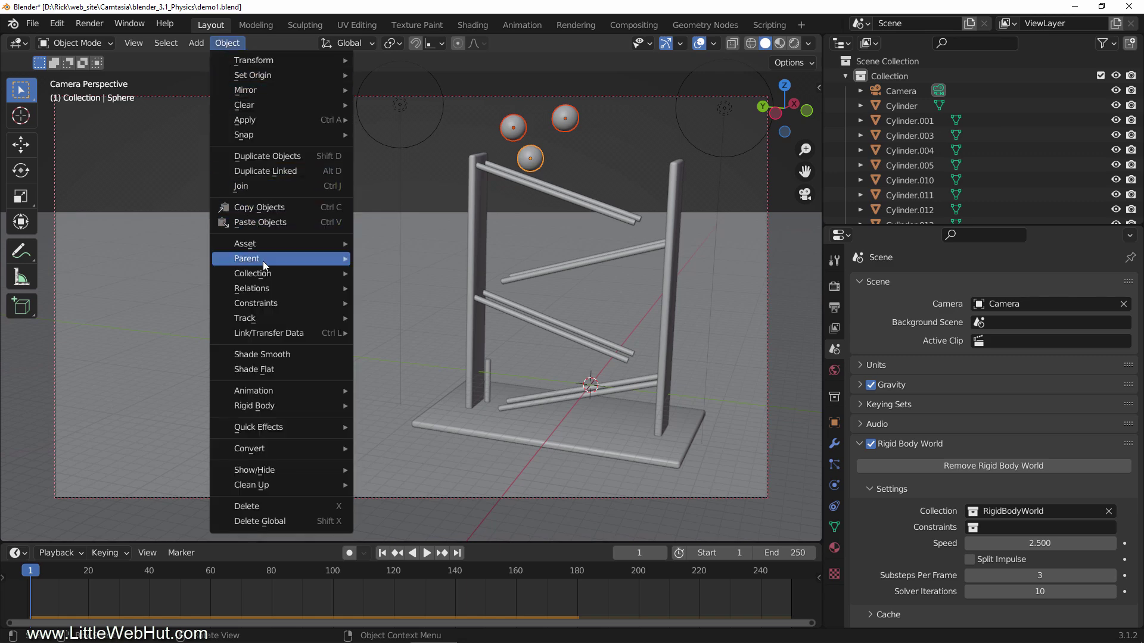
mouse_move(291, 410)
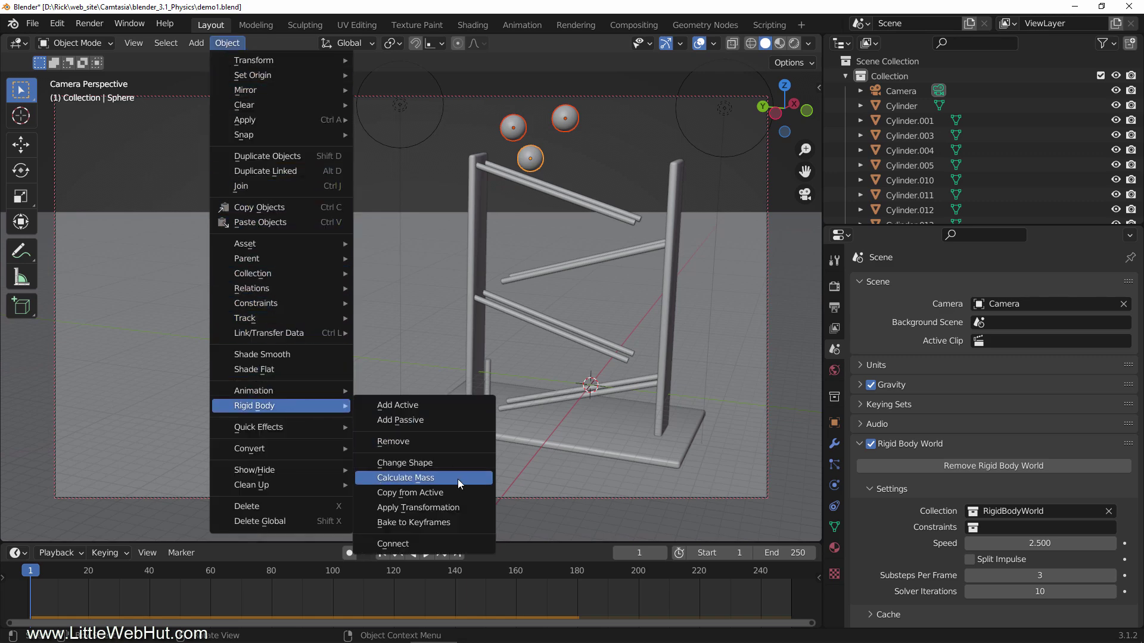
click(457, 494)
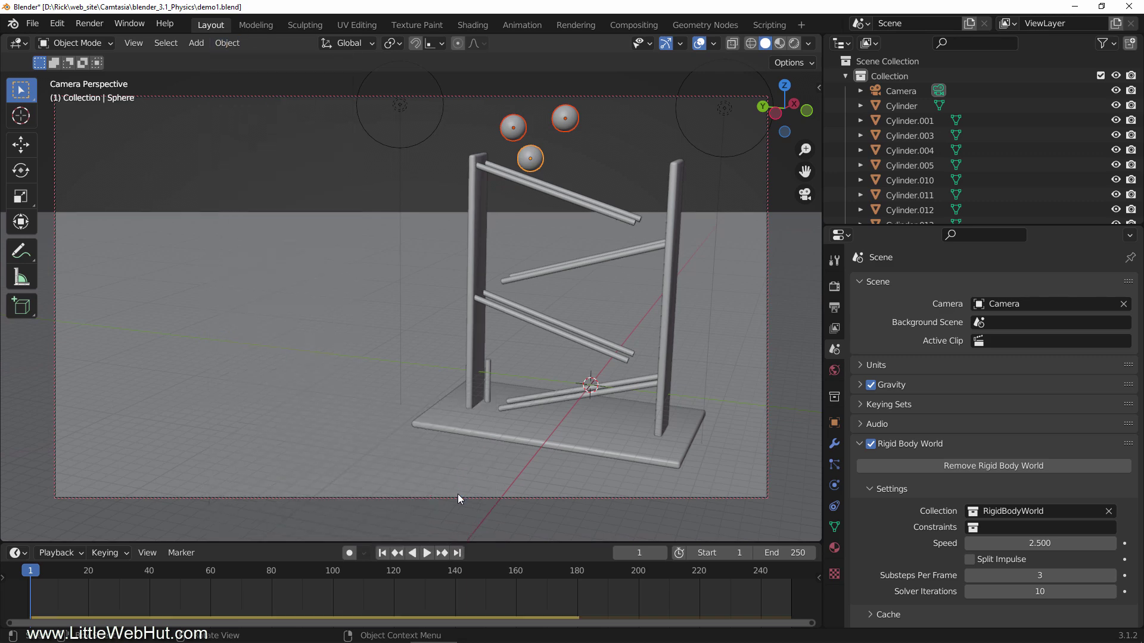
click(424, 555)
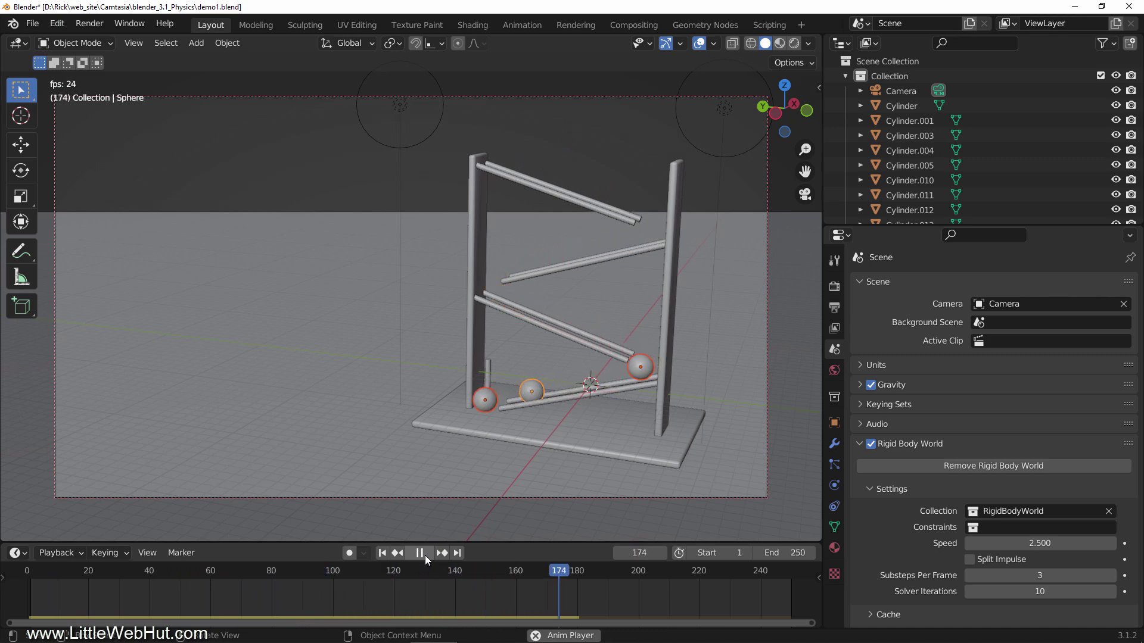
click(424, 555)
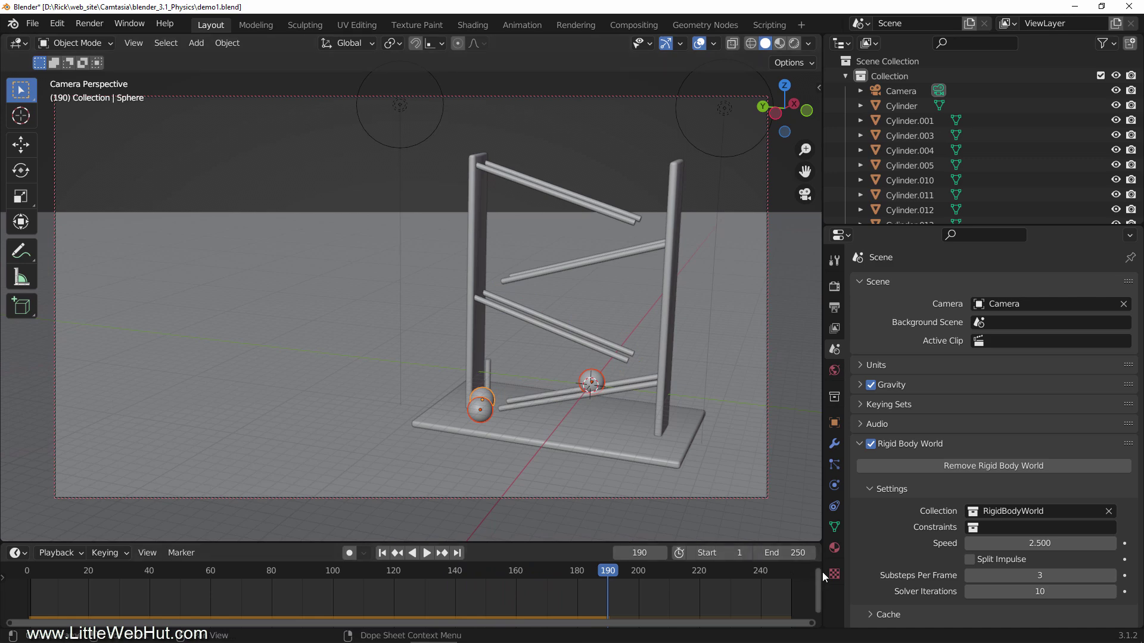
- Bake all dynamics from the rigid body world's cache, and delete all bakes again
scroll(880, 610, down, 5)
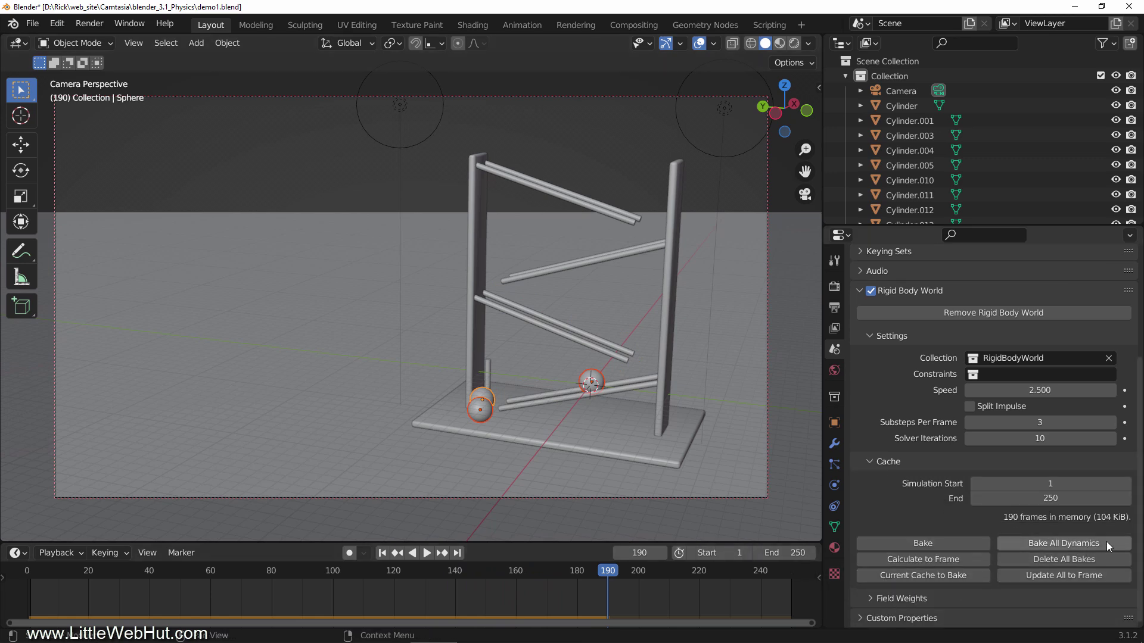
click(1107, 542)
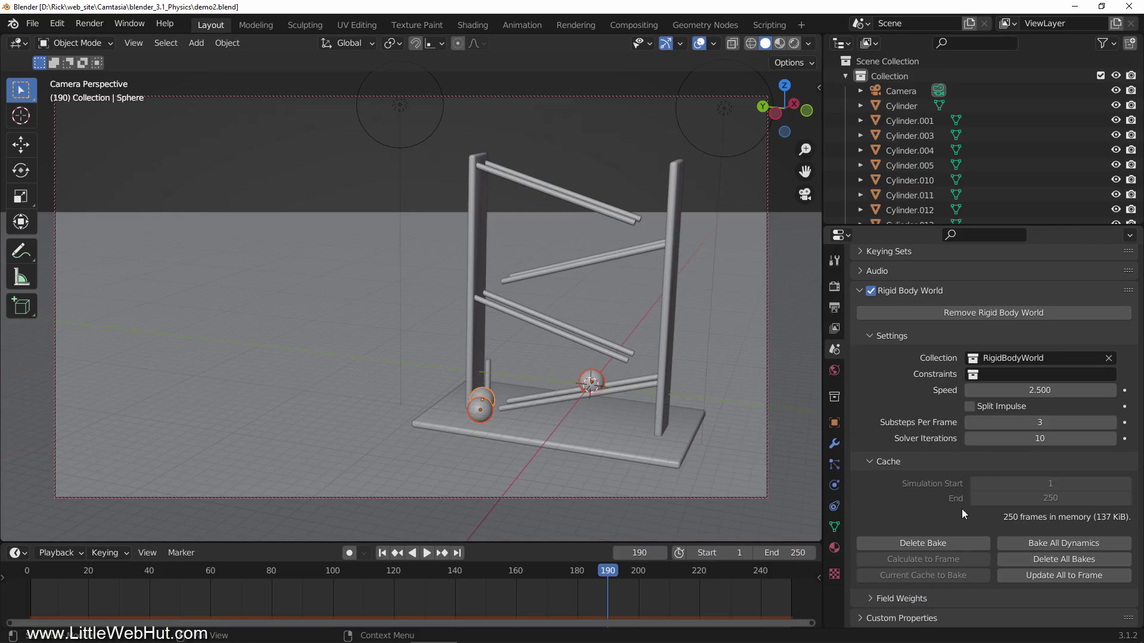
click(1007, 561)
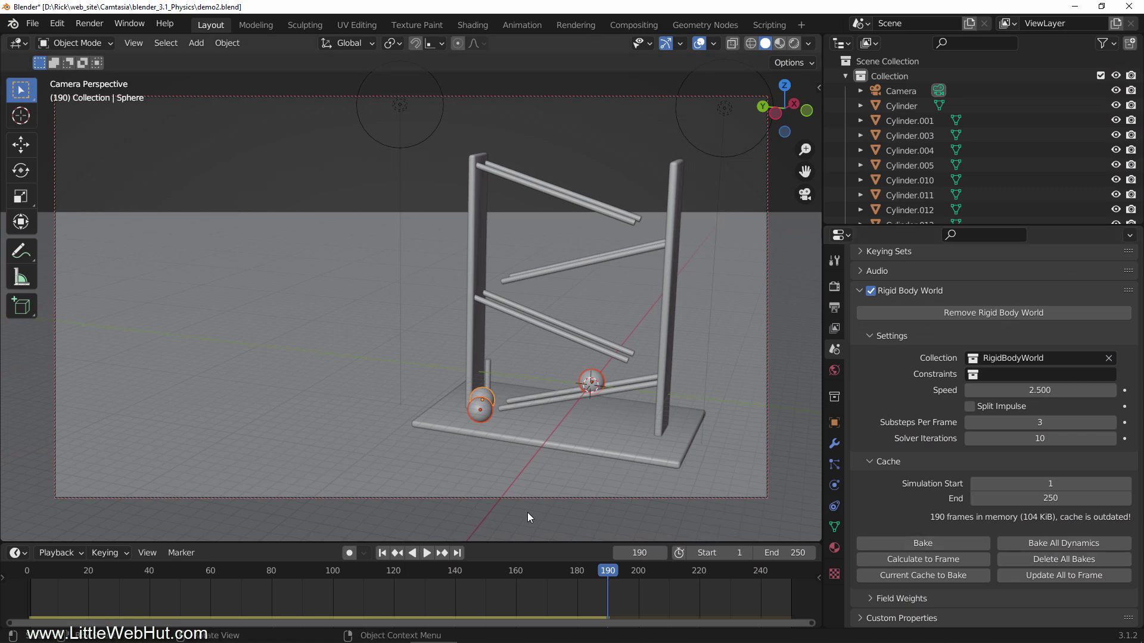
- Return to frame 1 and join all ramp structure parts, without the floor plane, into one object with Cylinder.012 as the active object
click(382, 554)
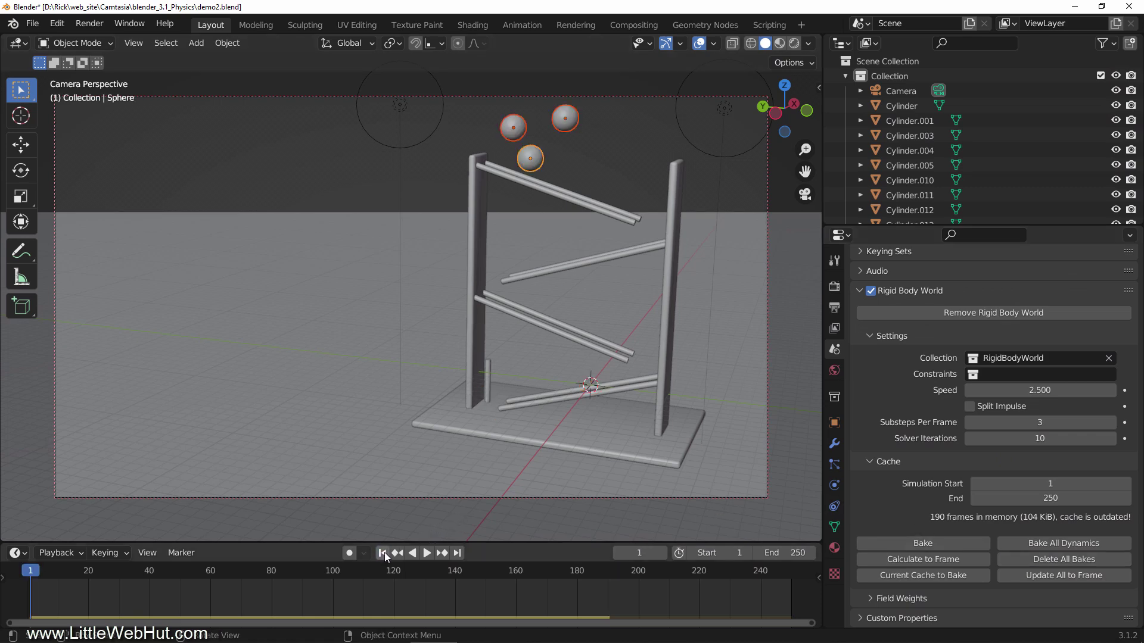
drag(458, 192, 690, 456)
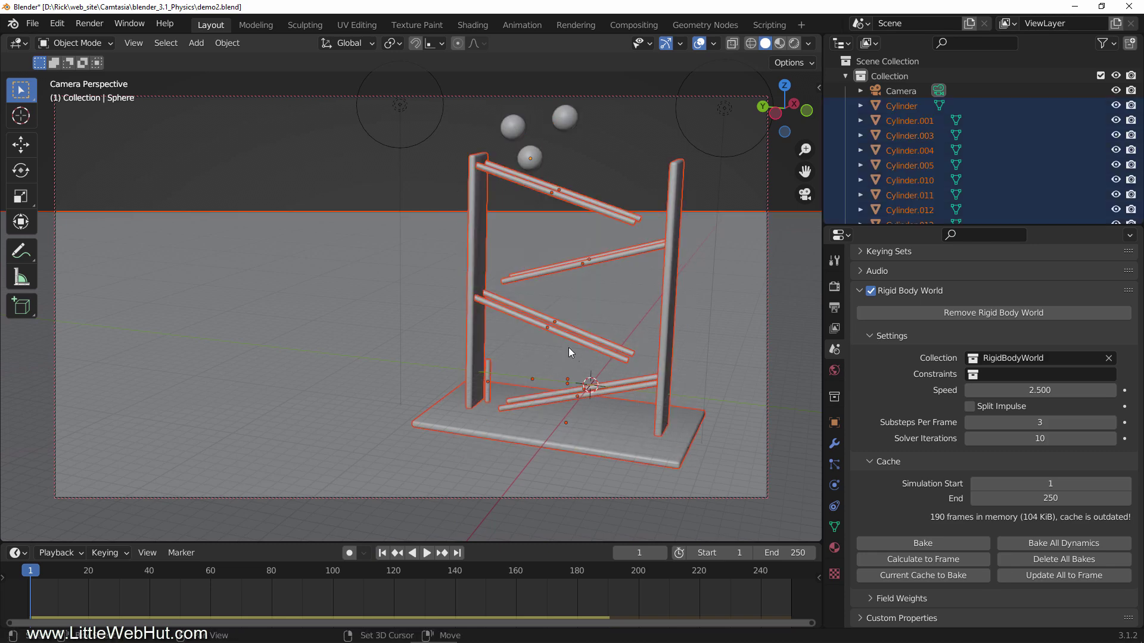
shift+click(439, 255)
shift+click(440, 255)
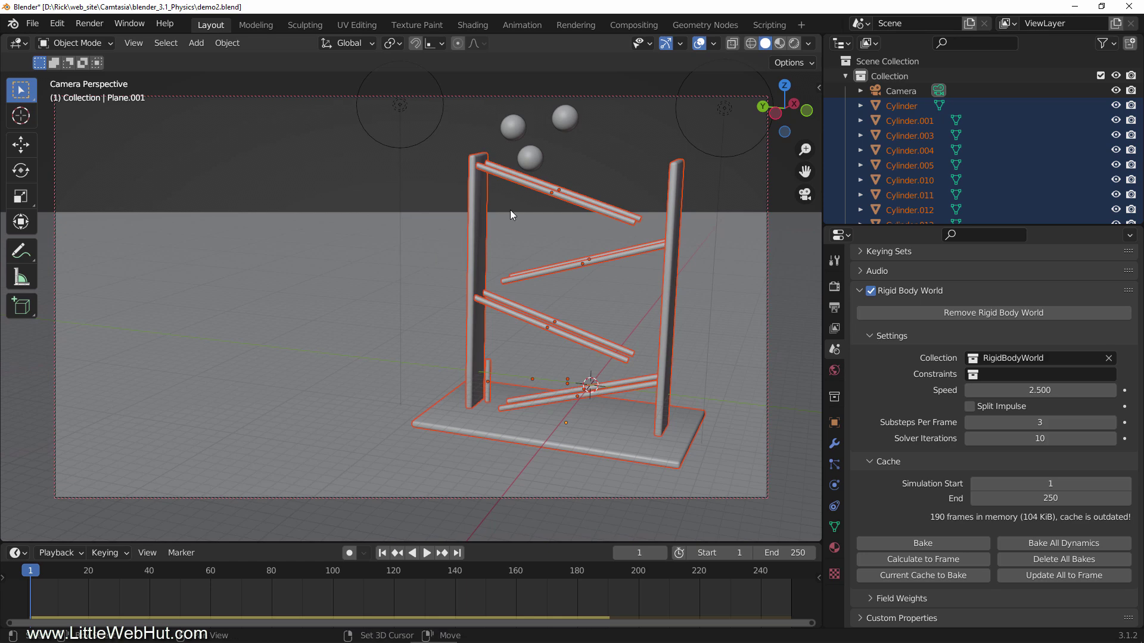
shift+click(538, 187)
right_click(528, 191)
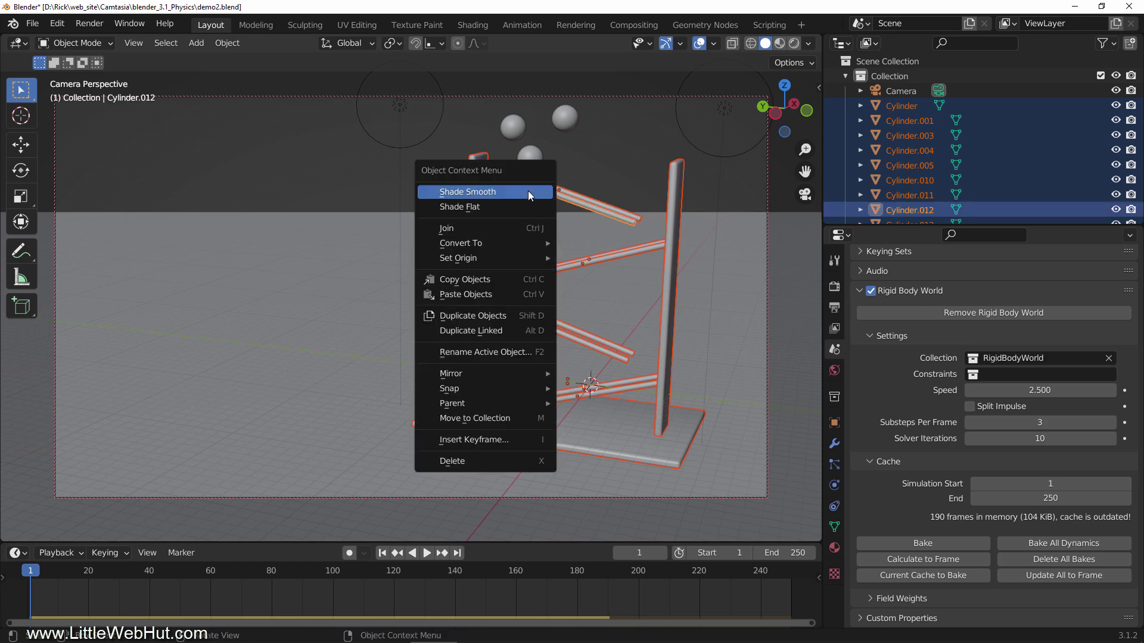
click(506, 229)
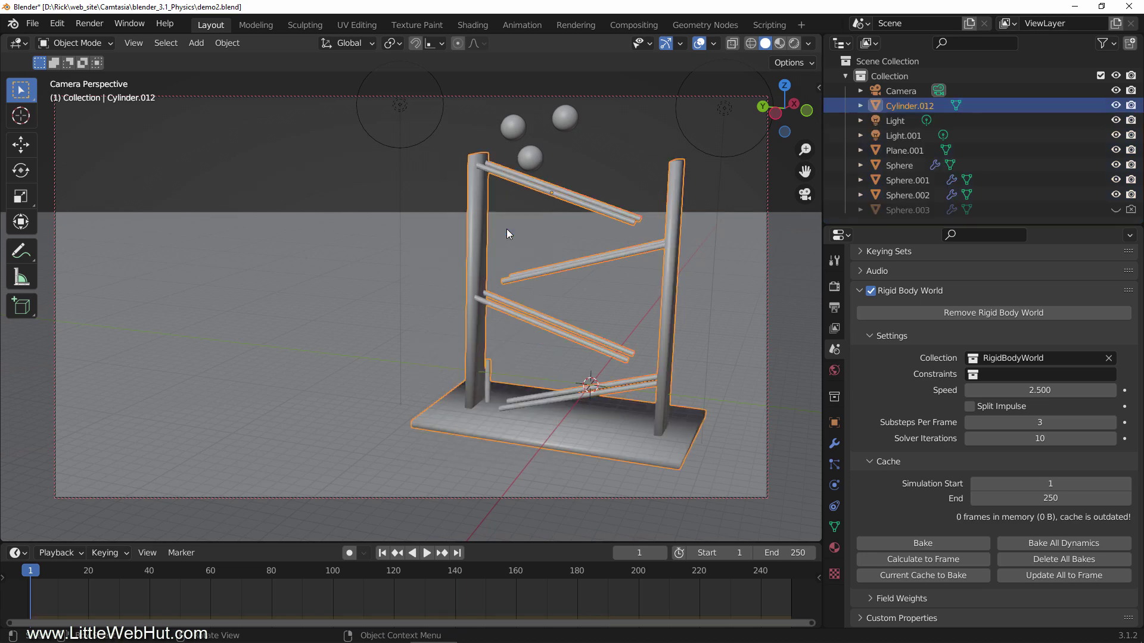
- Change the joined ramp structure's rigid body type to Active and play the simulation to test it
click(834, 486)
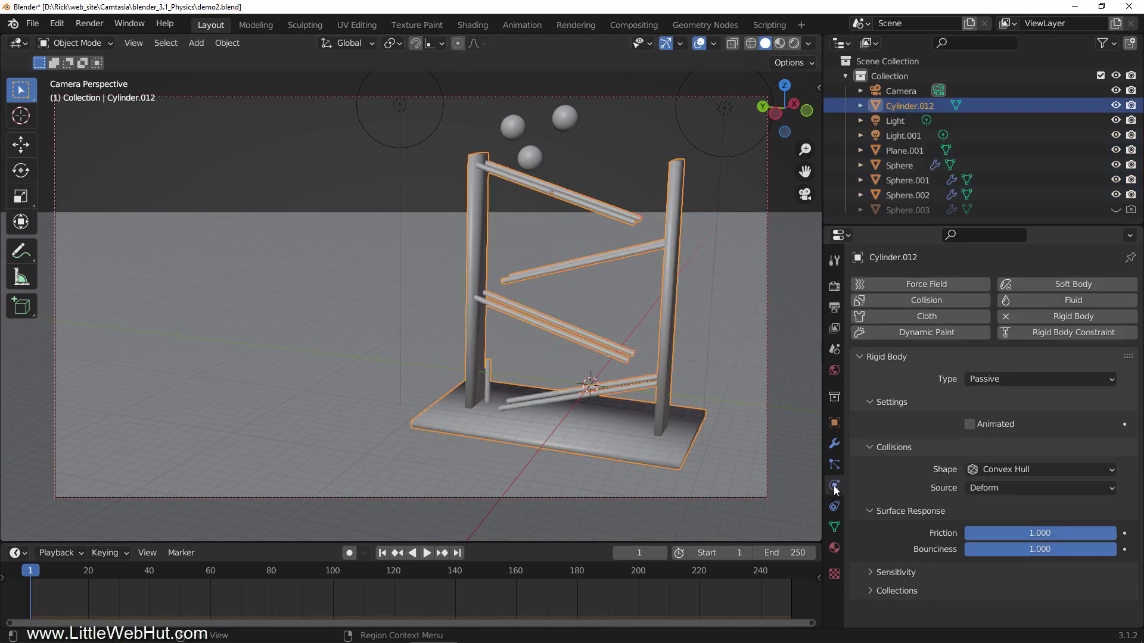
click(1025, 380)
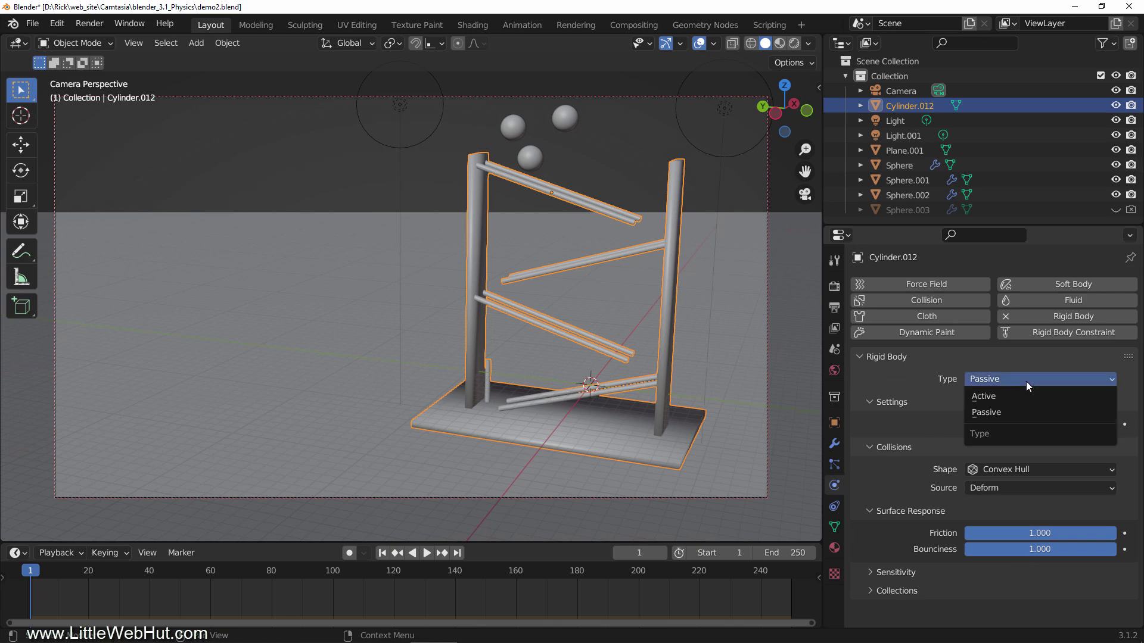
click(1026, 396)
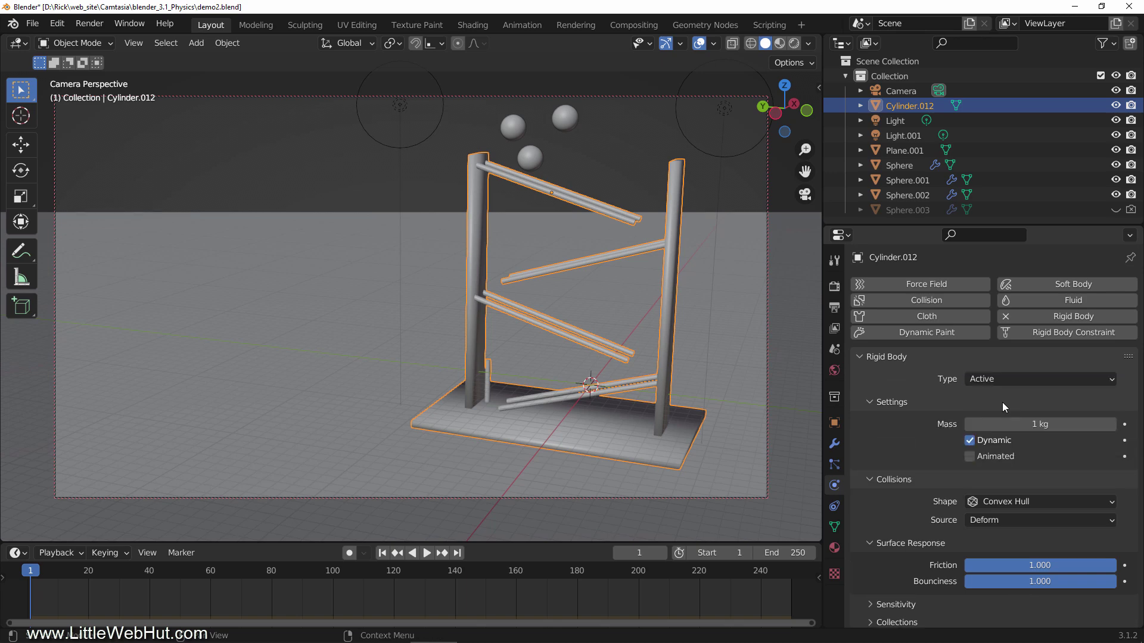
click(429, 552)
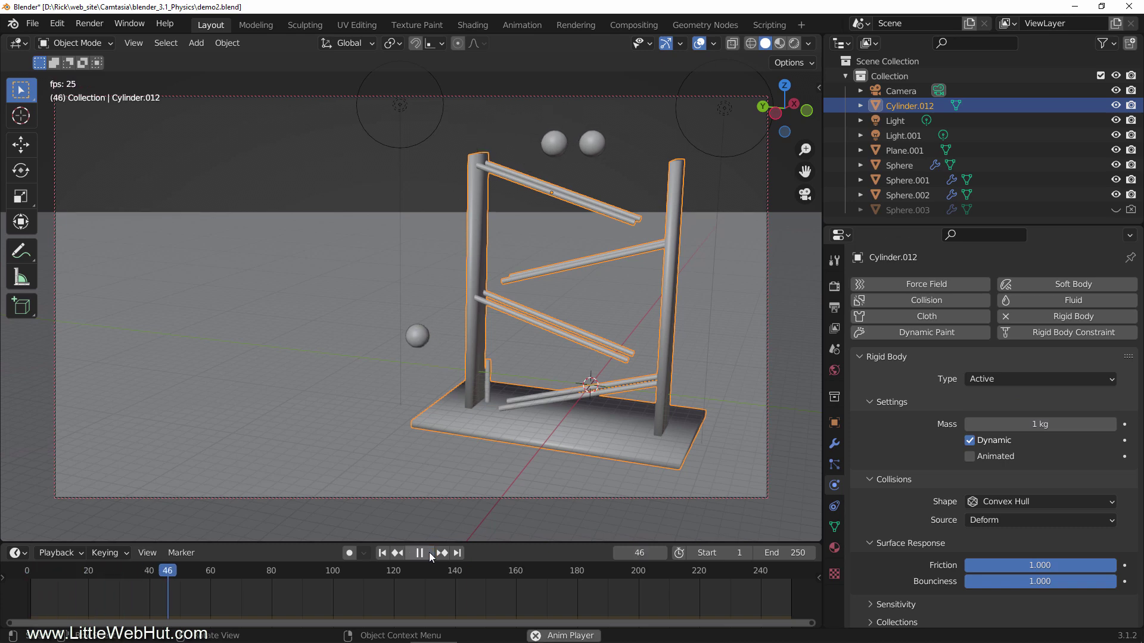
click(429, 553)
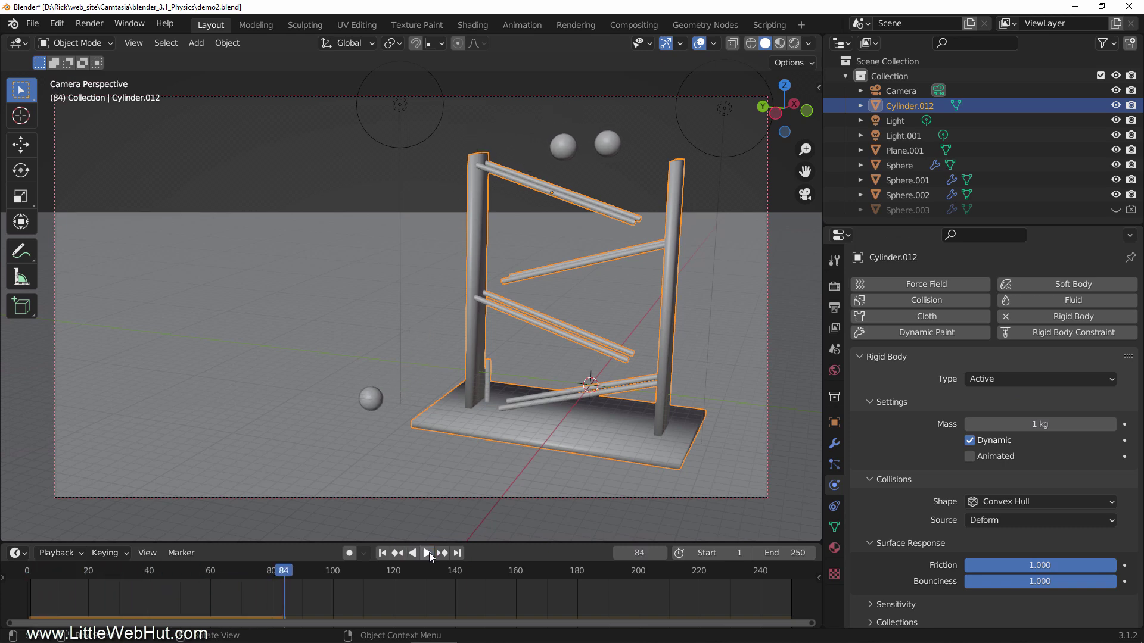
- Set the ramp structure's collision shape to Mesh and replay the simulation from the first frame
click(1031, 502)
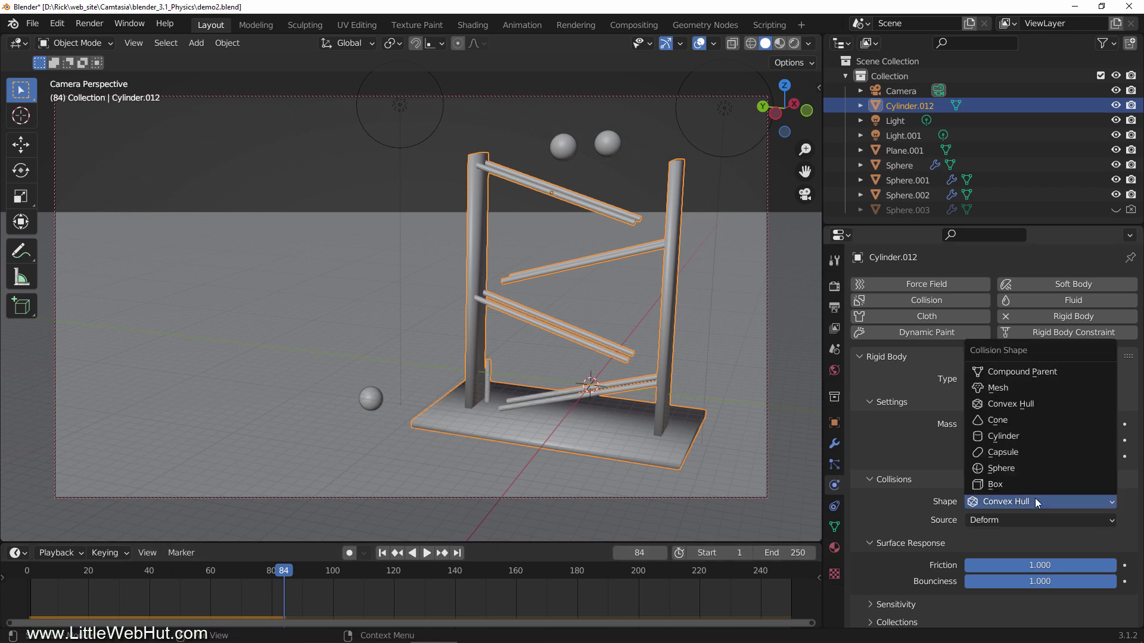
click(1037, 387)
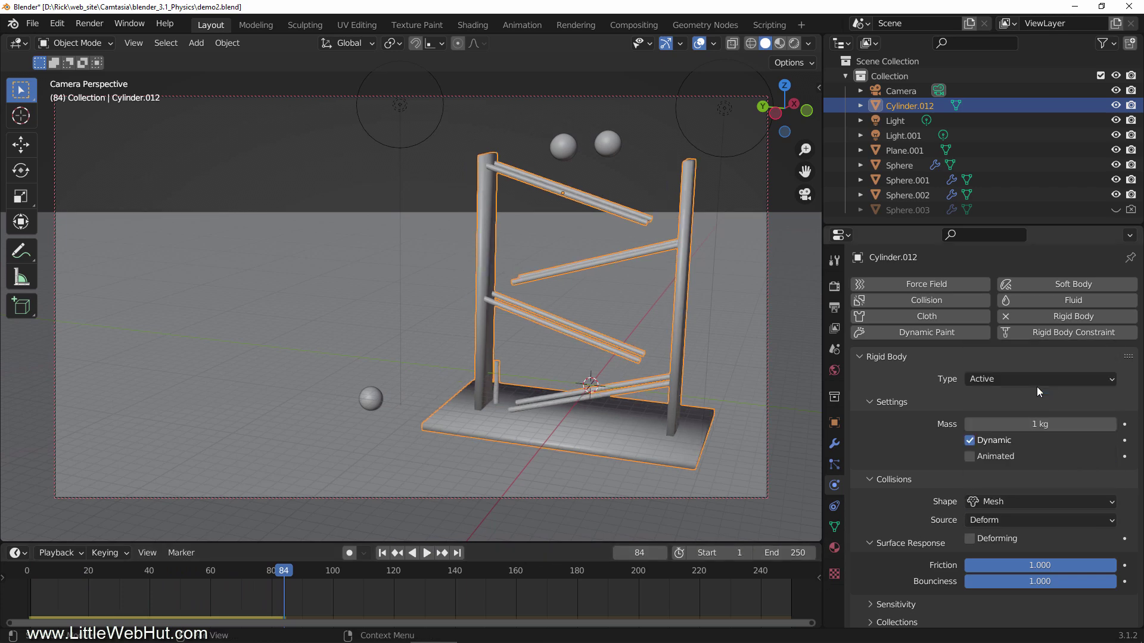
click(384, 554)
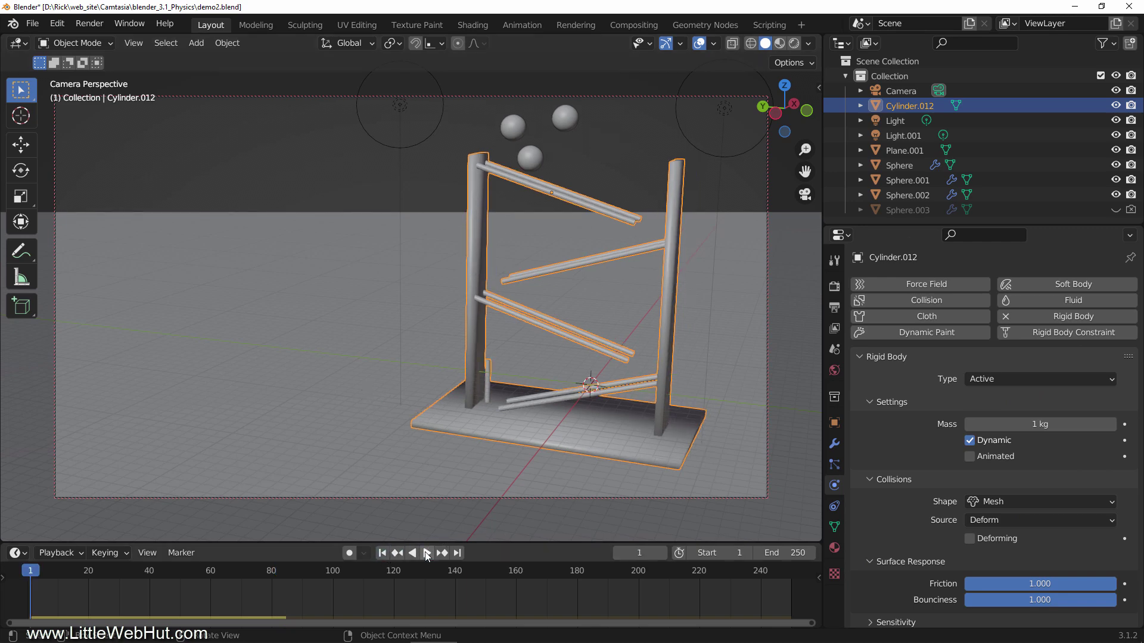
click(426, 553)
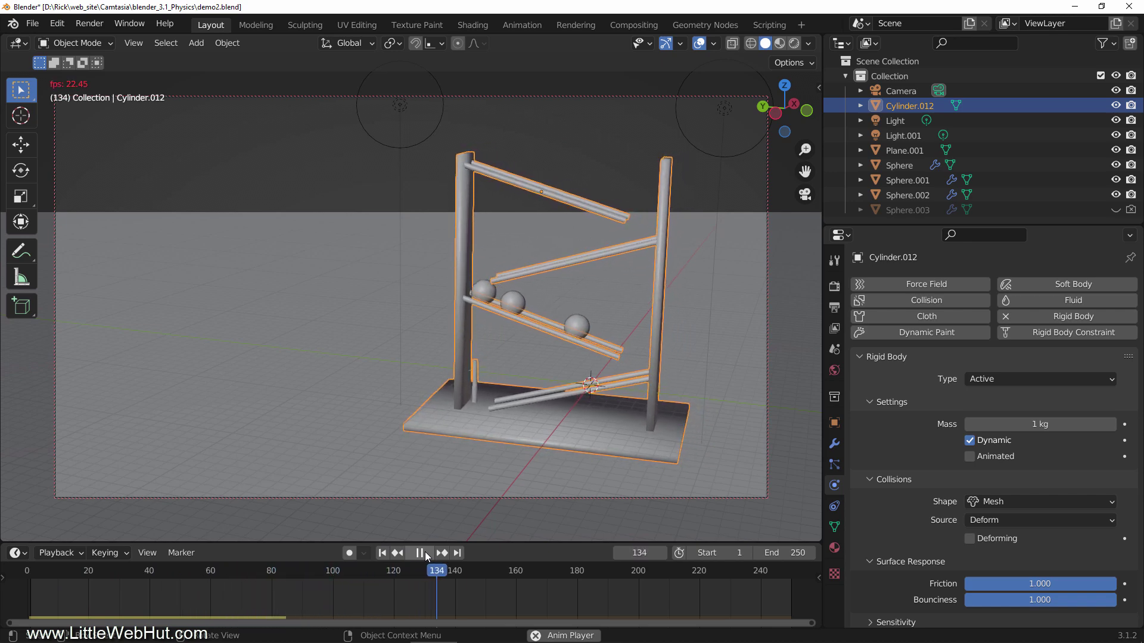
click(424, 553)
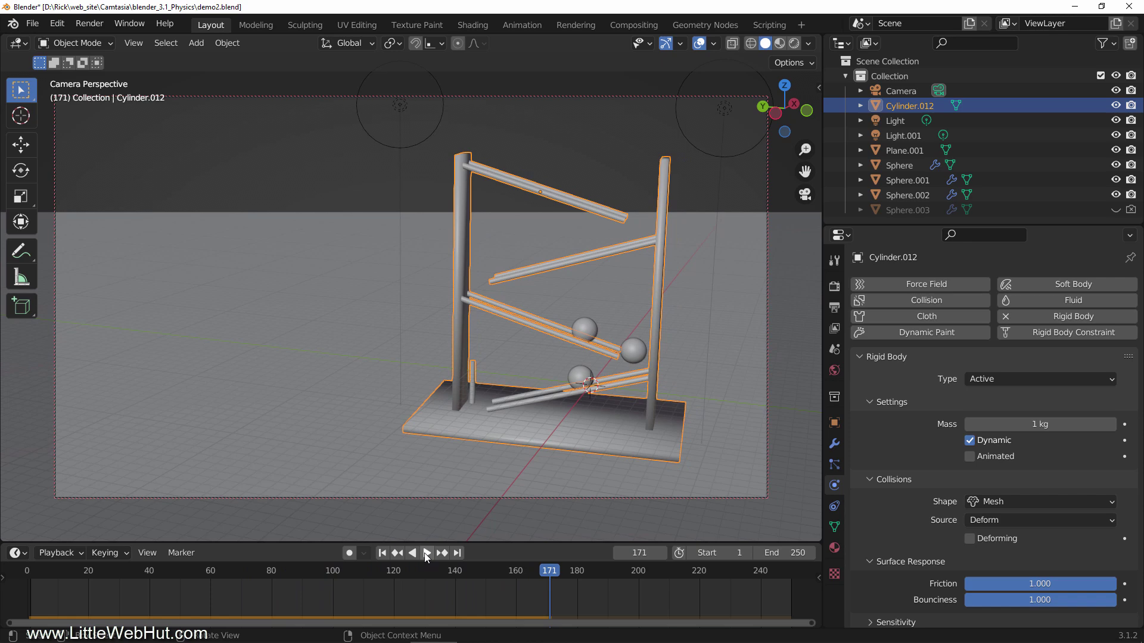
- Set the ramp structure's mass to 10 kg and replay the simulation from the first frame
click(1030, 424)
text(10)
key(Return)
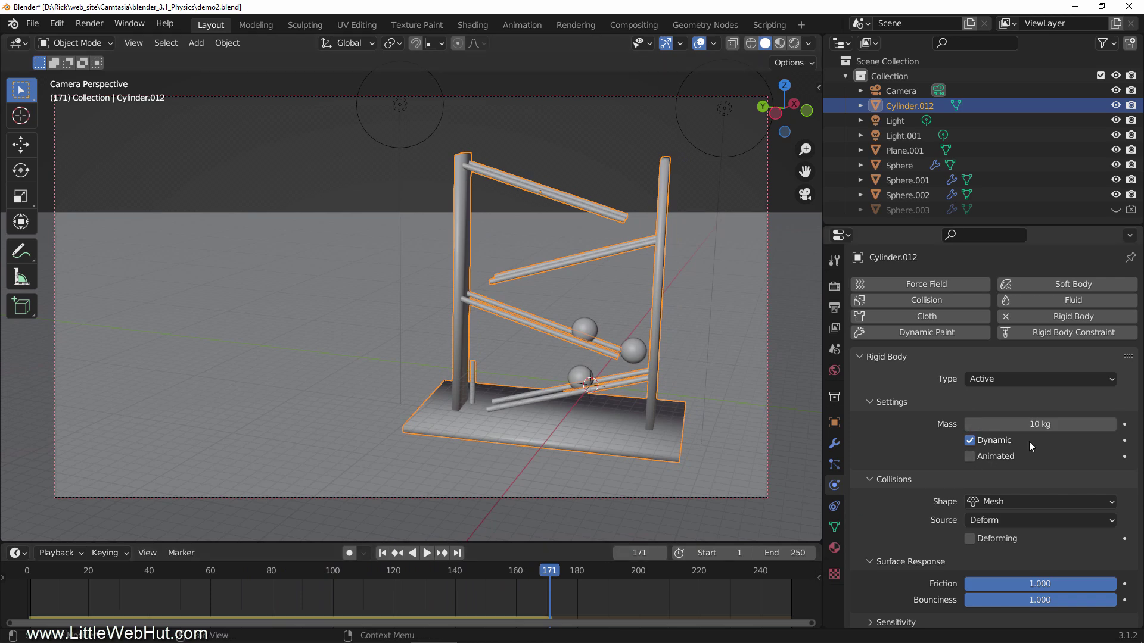
click(382, 553)
click(427, 553)
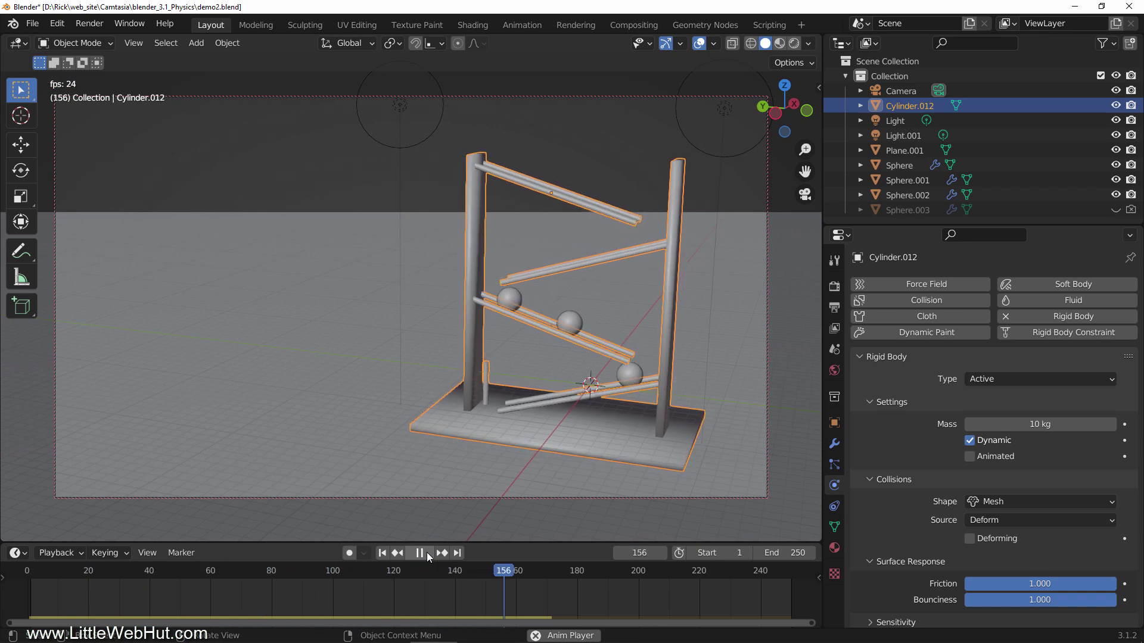
click(427, 552)
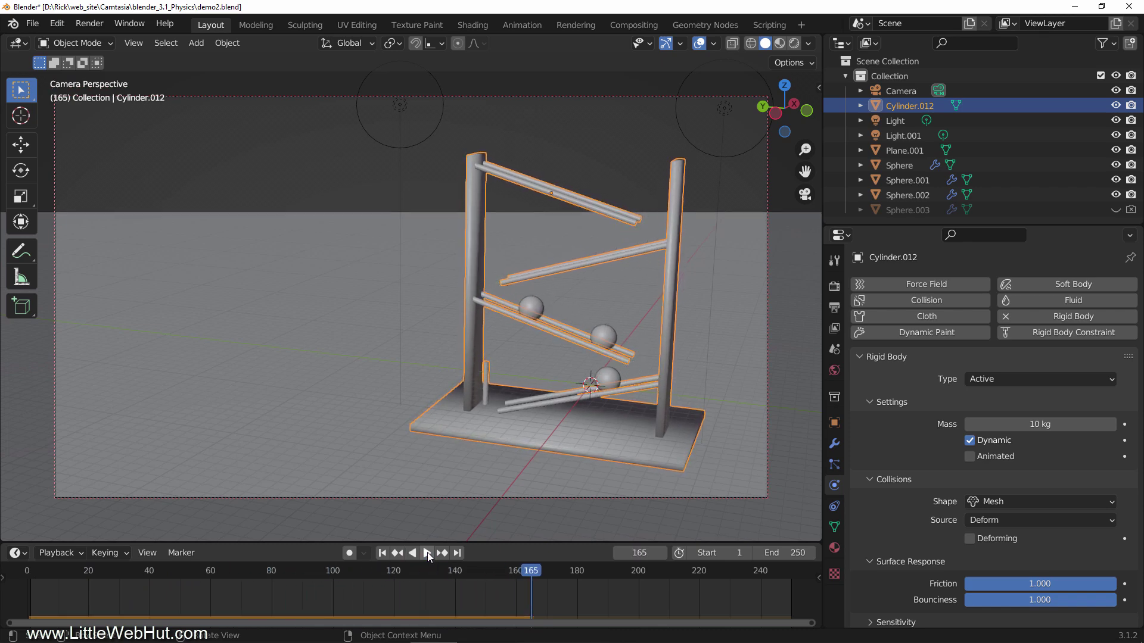
- Enable the hidden Sphere.003 in the viewport and in renders, and add an active rigid body to it
click(1115, 210)
click(1134, 210)
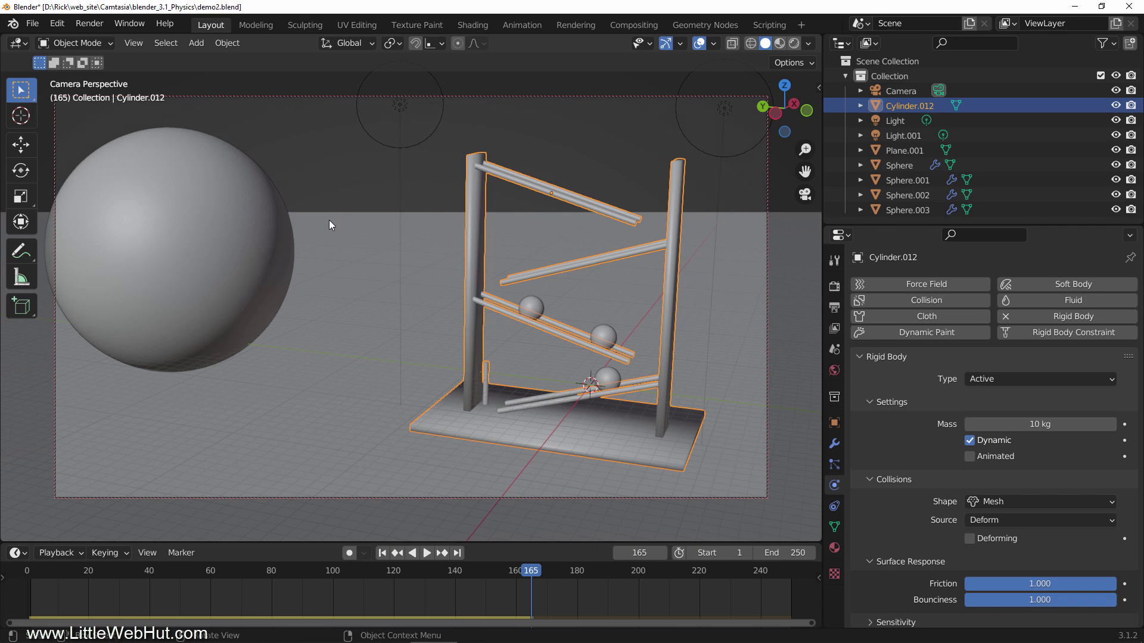
click(206, 221)
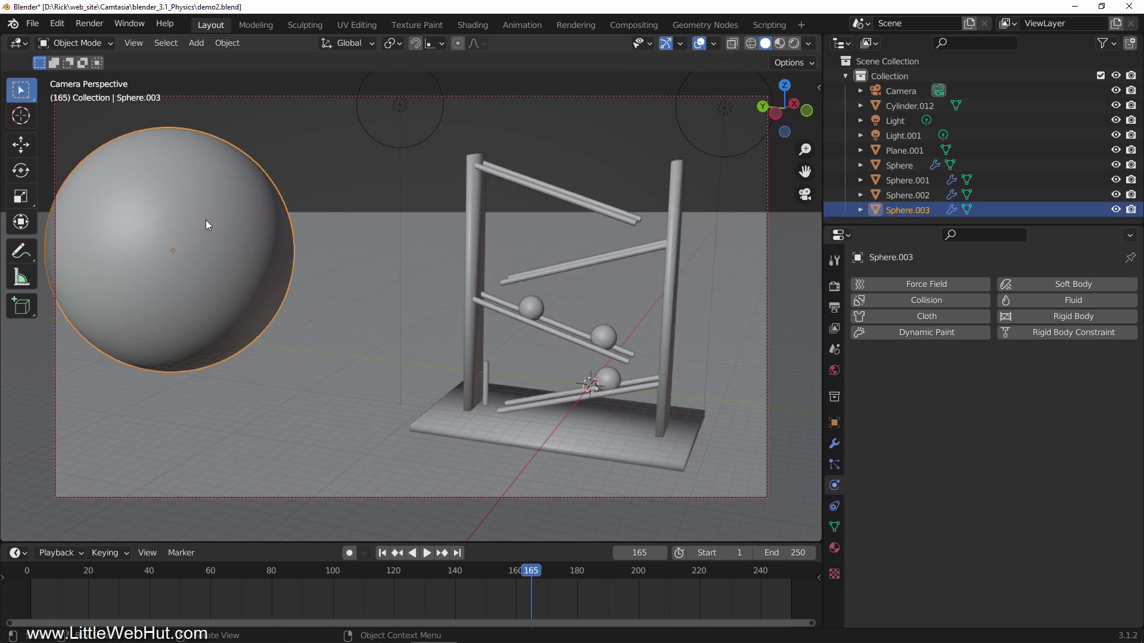
click(1100, 316)
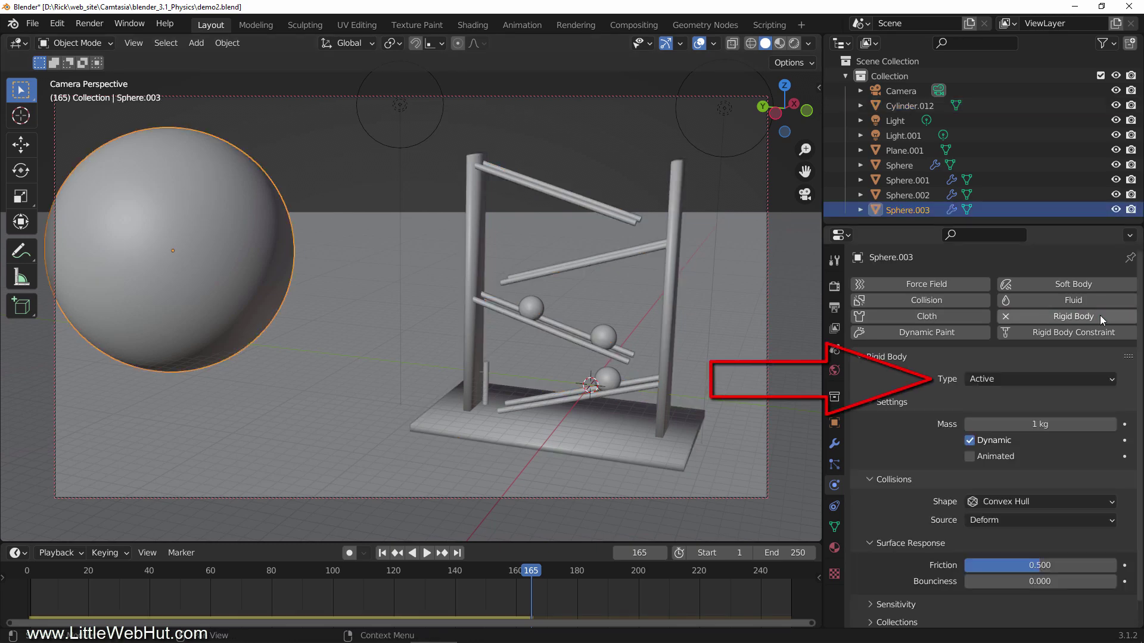
- Set the large ball's collision shape to Sphere and its friction and bounciness both to 1
click(1049, 505)
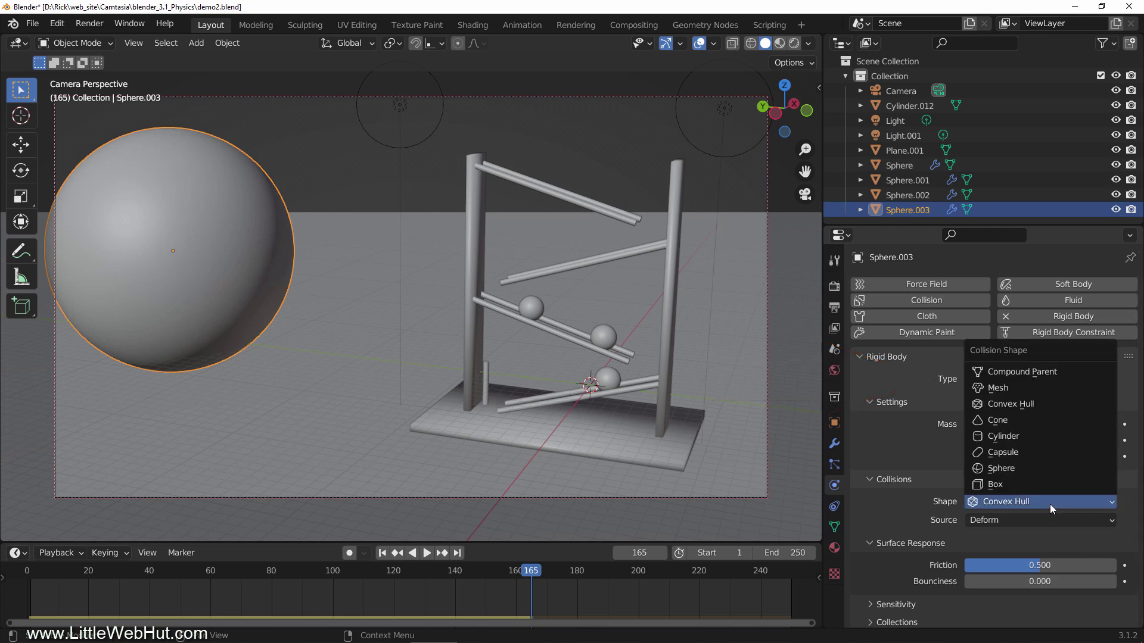
click(1059, 471)
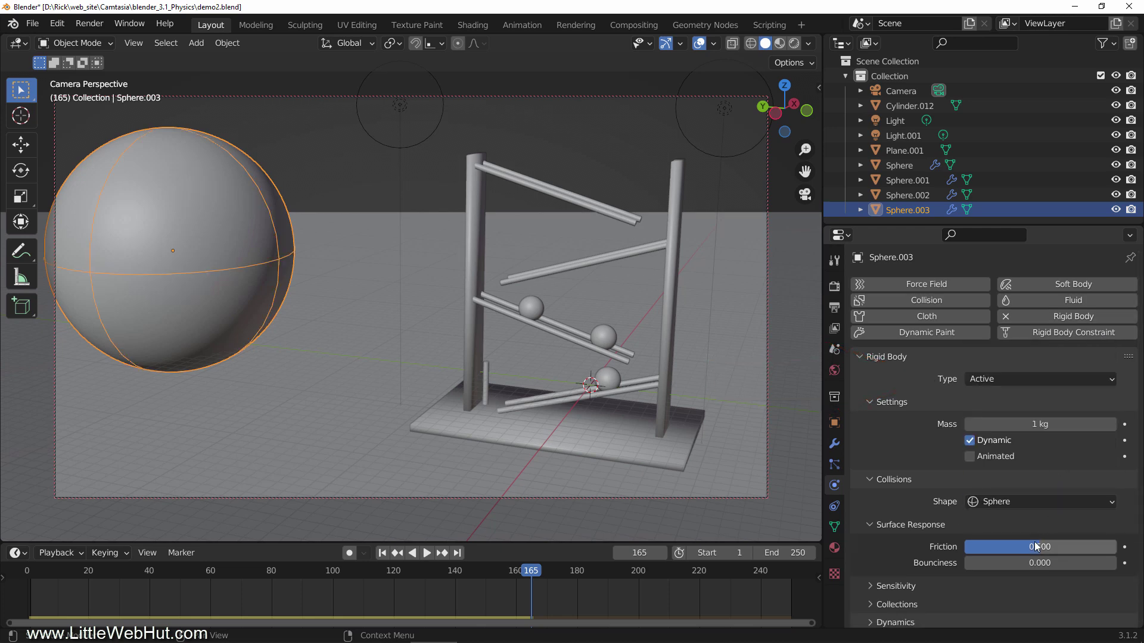
drag(1034, 546, 1116, 564)
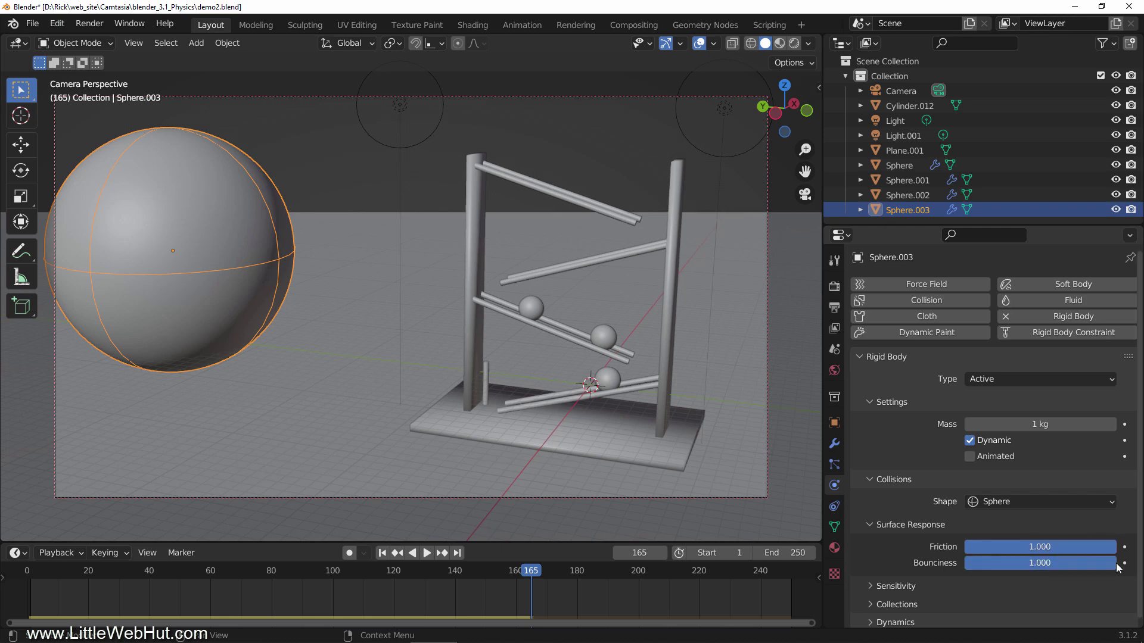
- Set the large ball's rigid body mass to 10 kg and enable its Animated option
click(1038, 429)
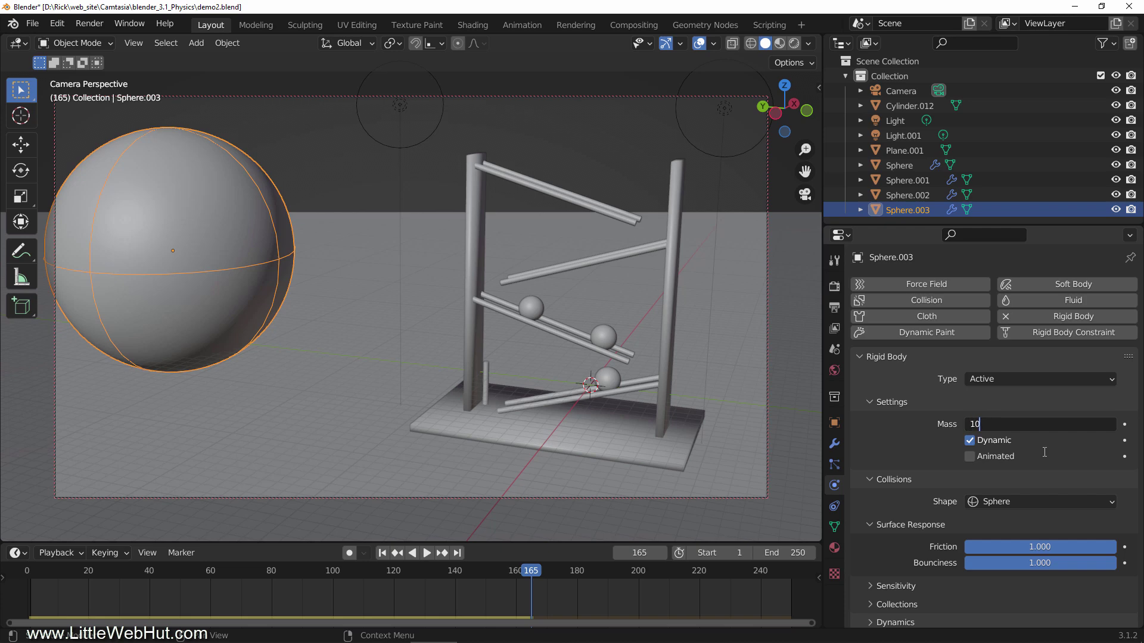
key(Return)
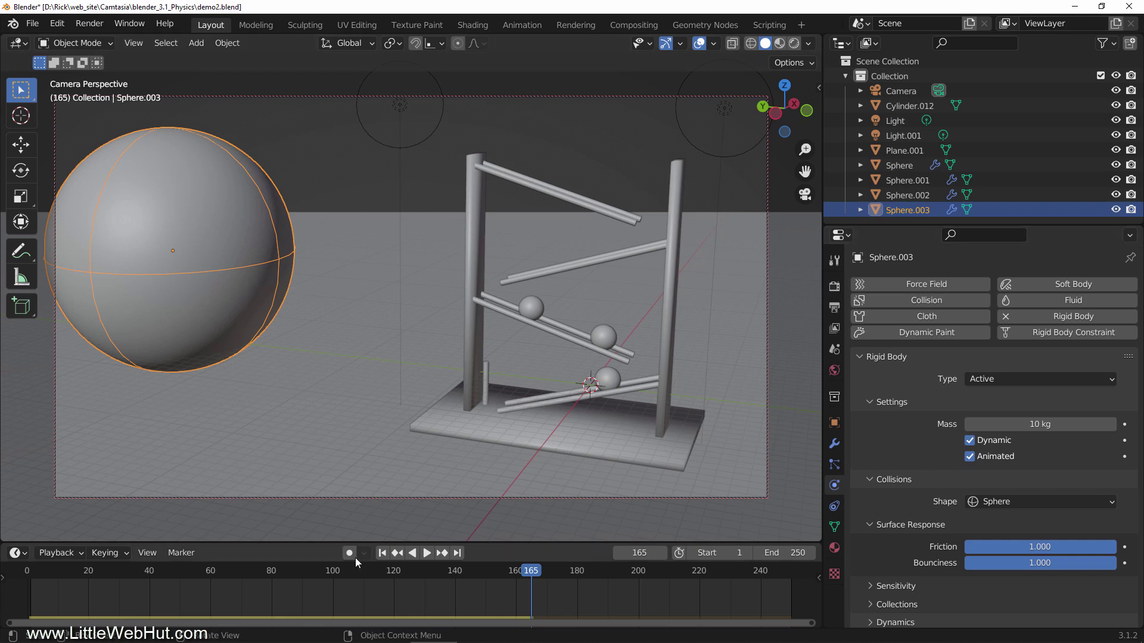
- At frame 61, move the large ball about 35 m along the global Y axis out of view and insert a Location keyframe
click(217, 575)
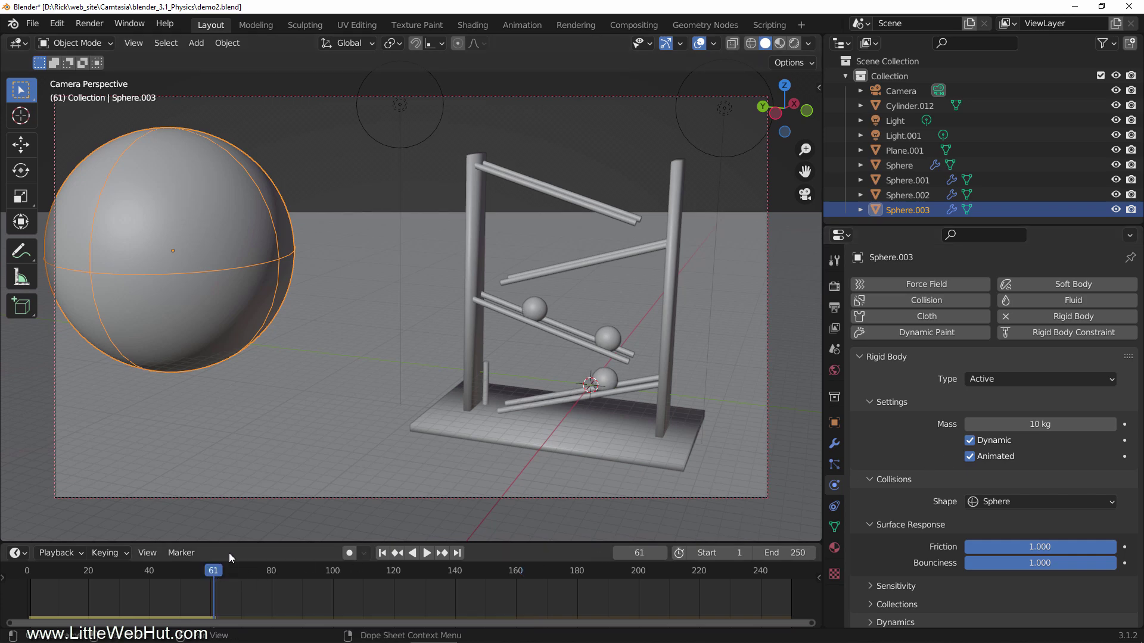
key(g)
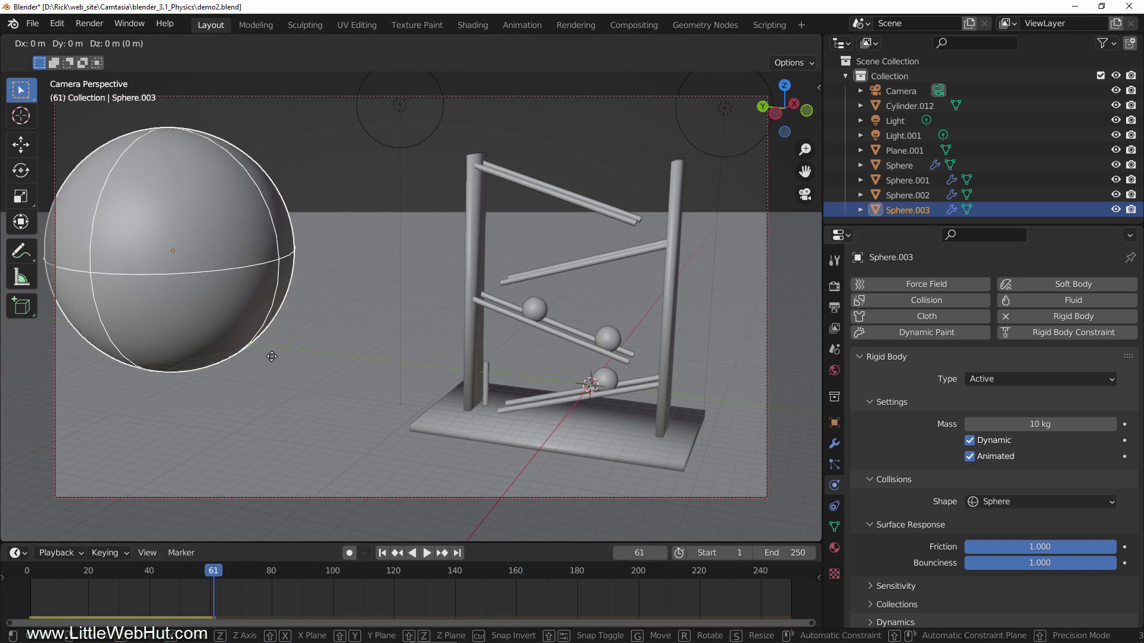
key(y)
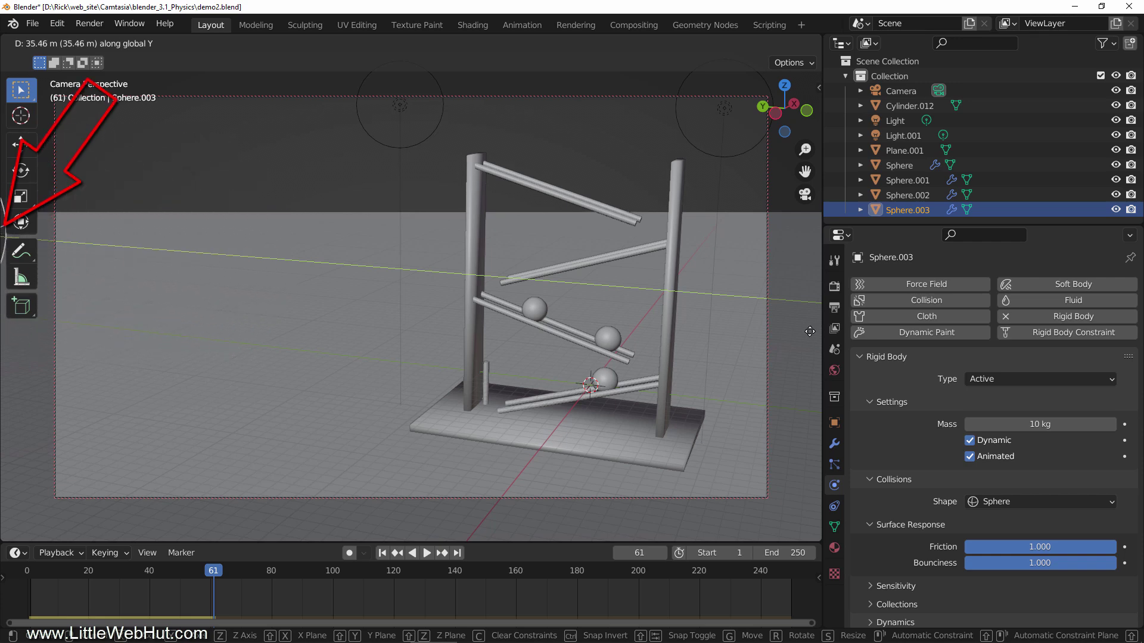
click(804, 330)
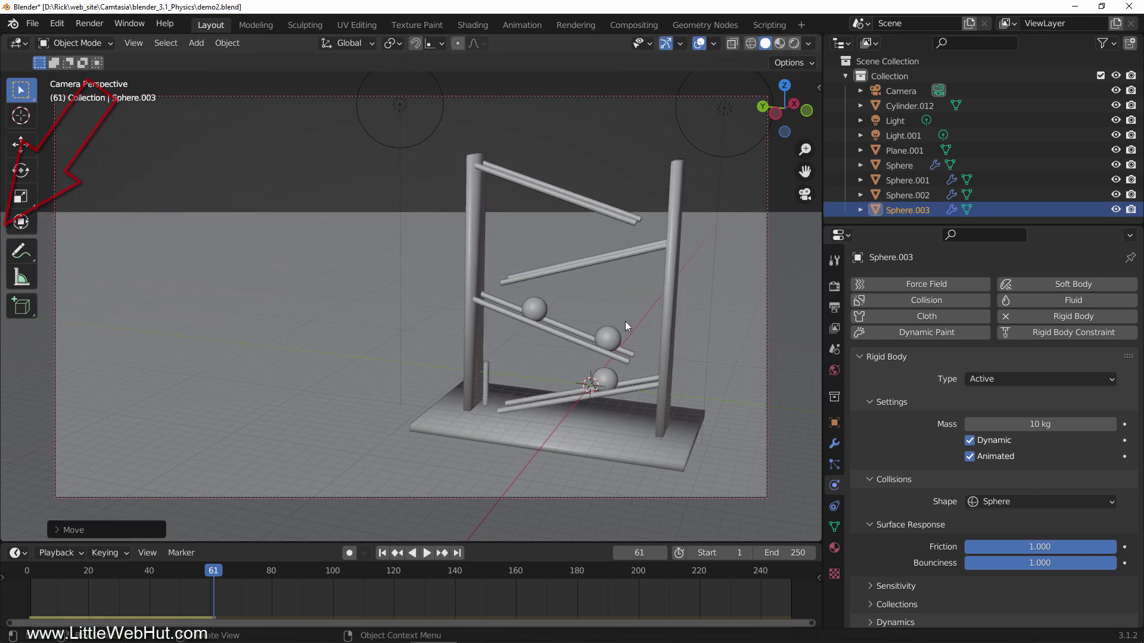
key(i)
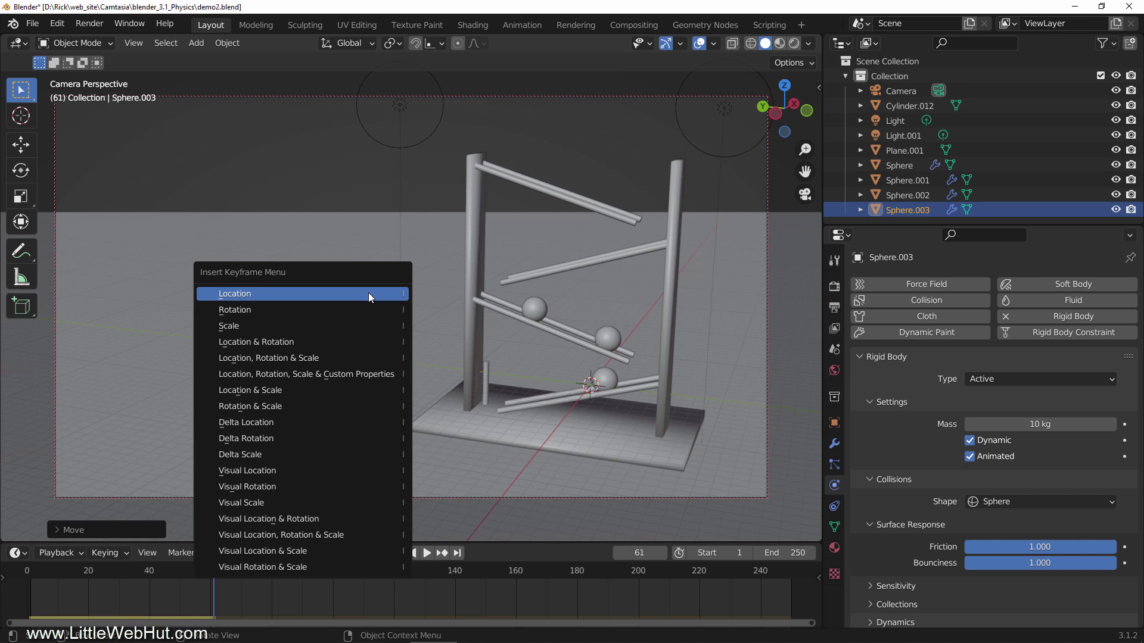
click(369, 293)
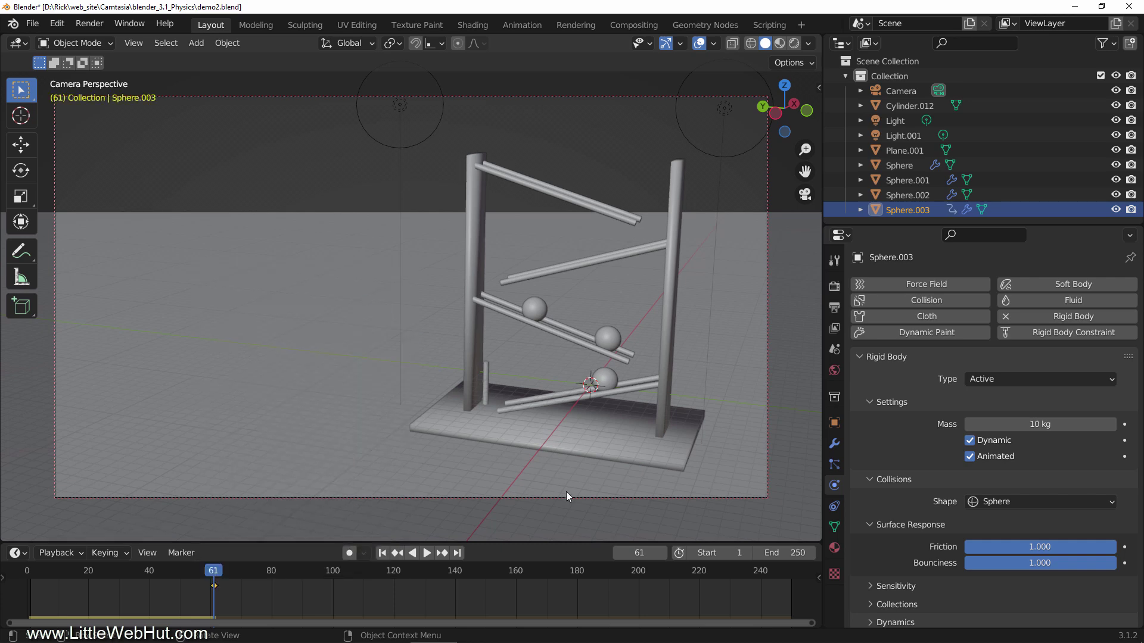
- At frame 64, move the large ball about -7 m along the global Y axis and insert a Location keyframe
click(661, 552)
click(660, 552)
click(660, 552)
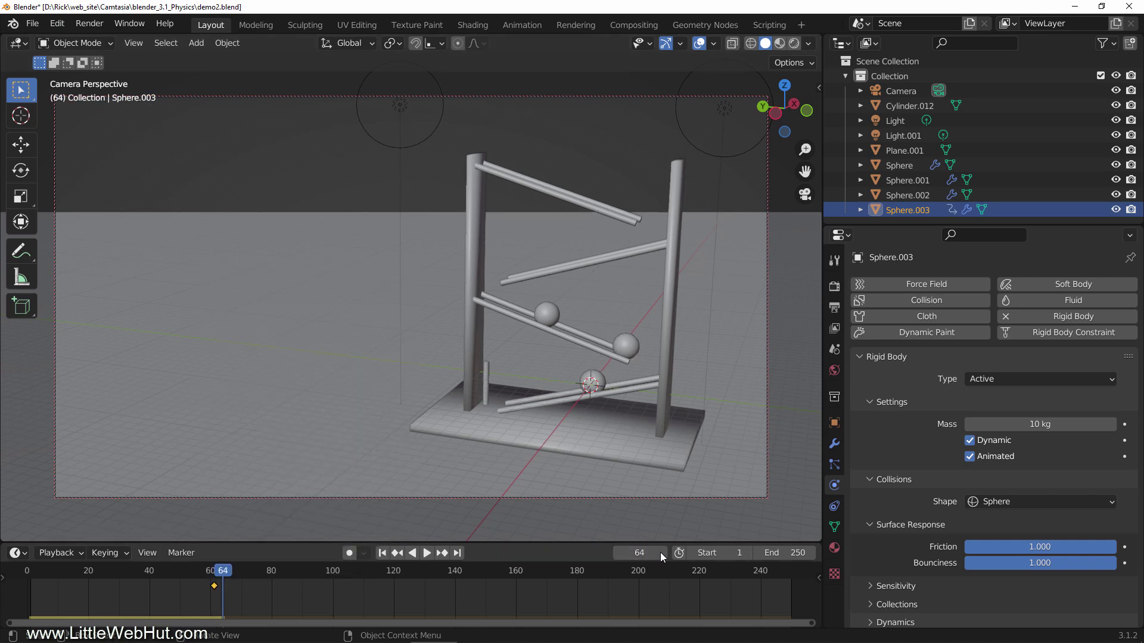
key(g)
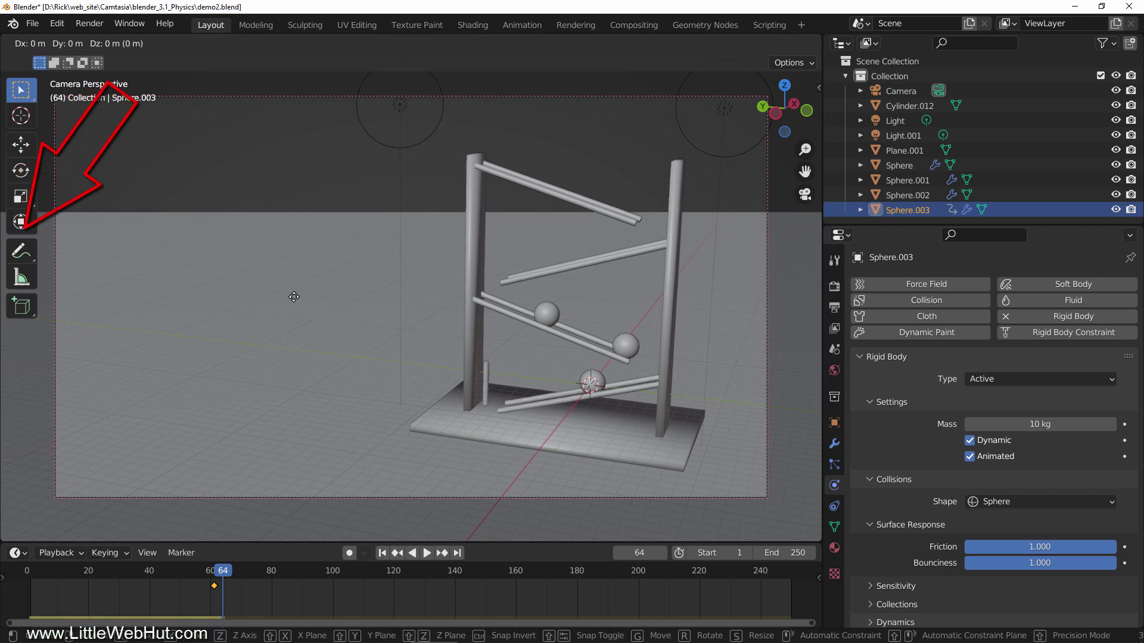
key(y)
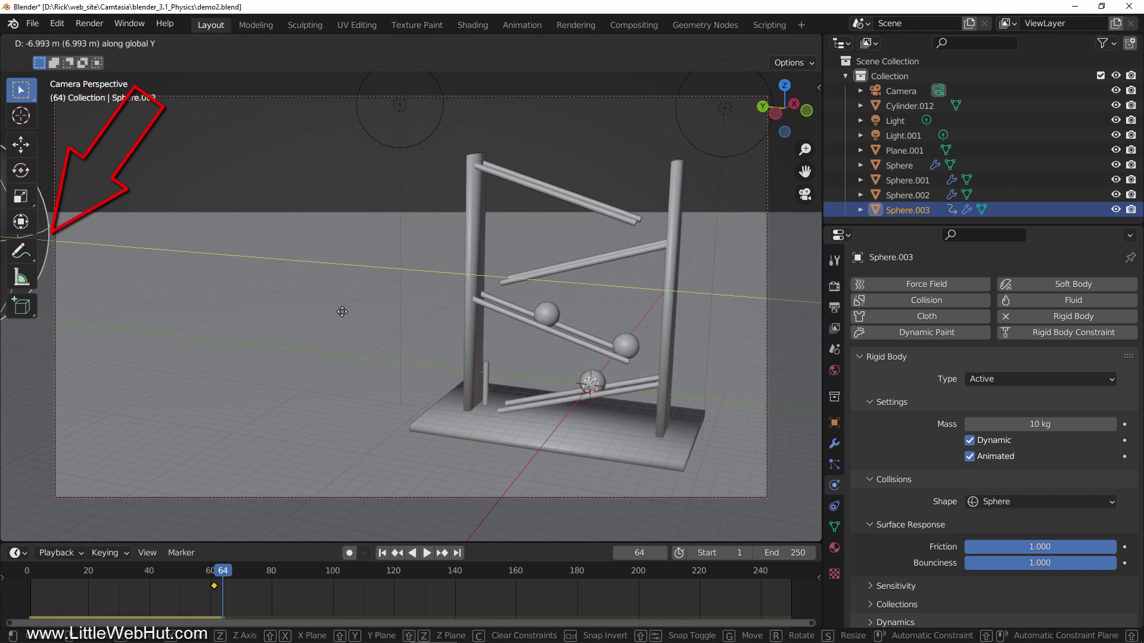
click(344, 316)
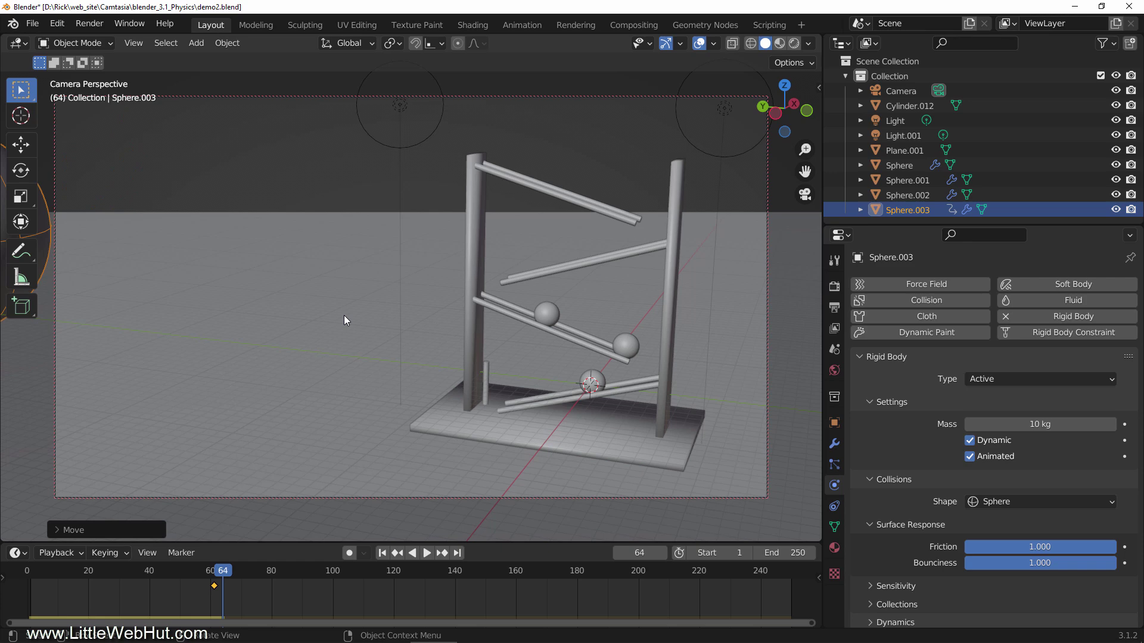
key(i)
click(344, 316)
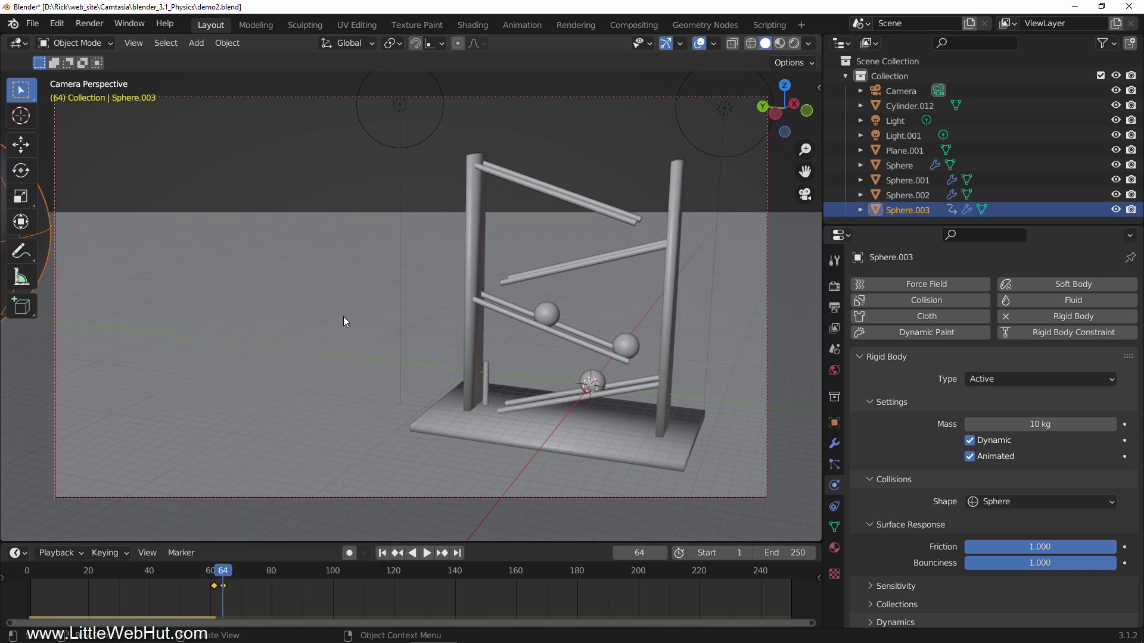
- Set the interpolation mode of the large ball's location keyframes to Linear
right_click(274, 591)
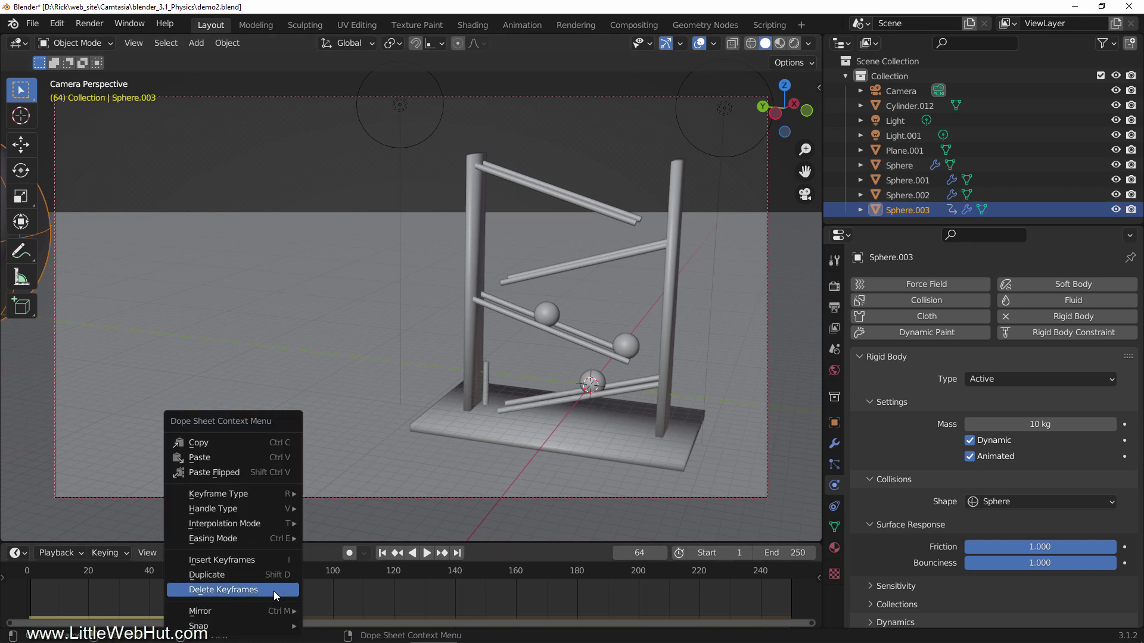
mouse_move(292, 524)
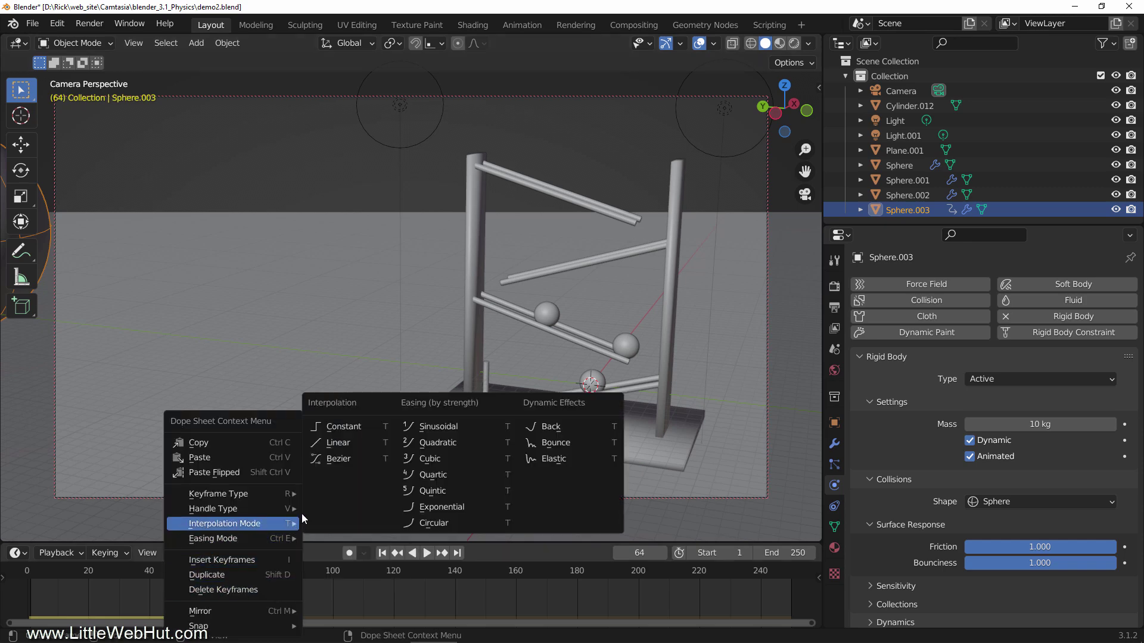
click(362, 444)
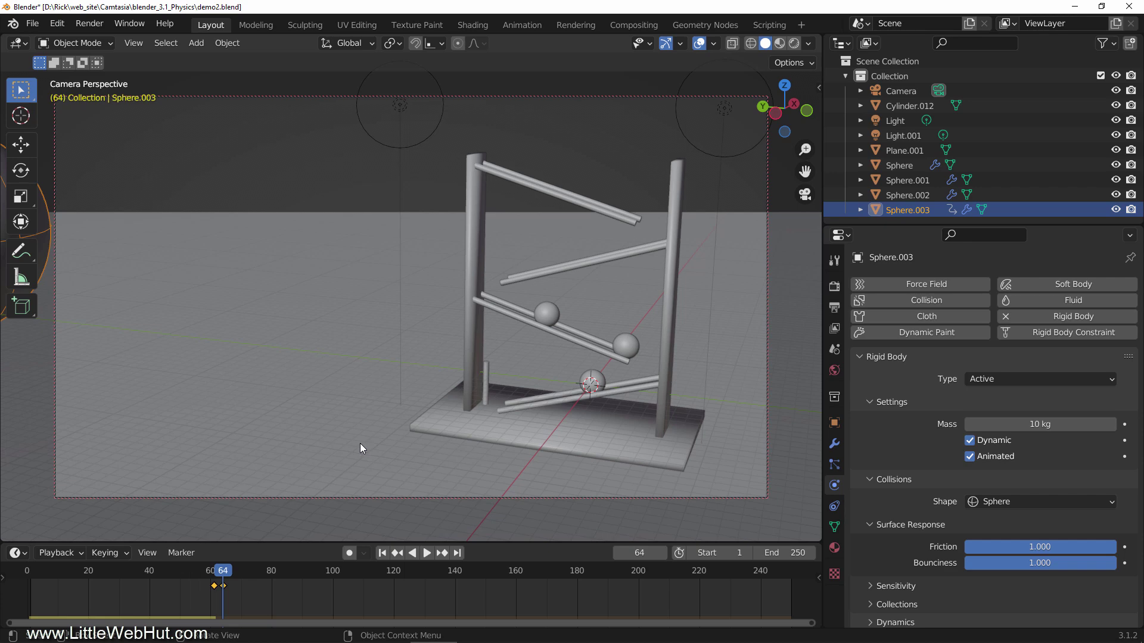
- Play the simulation from the first frame to check the large ball's keyframed motion, and stop playback
click(382, 553)
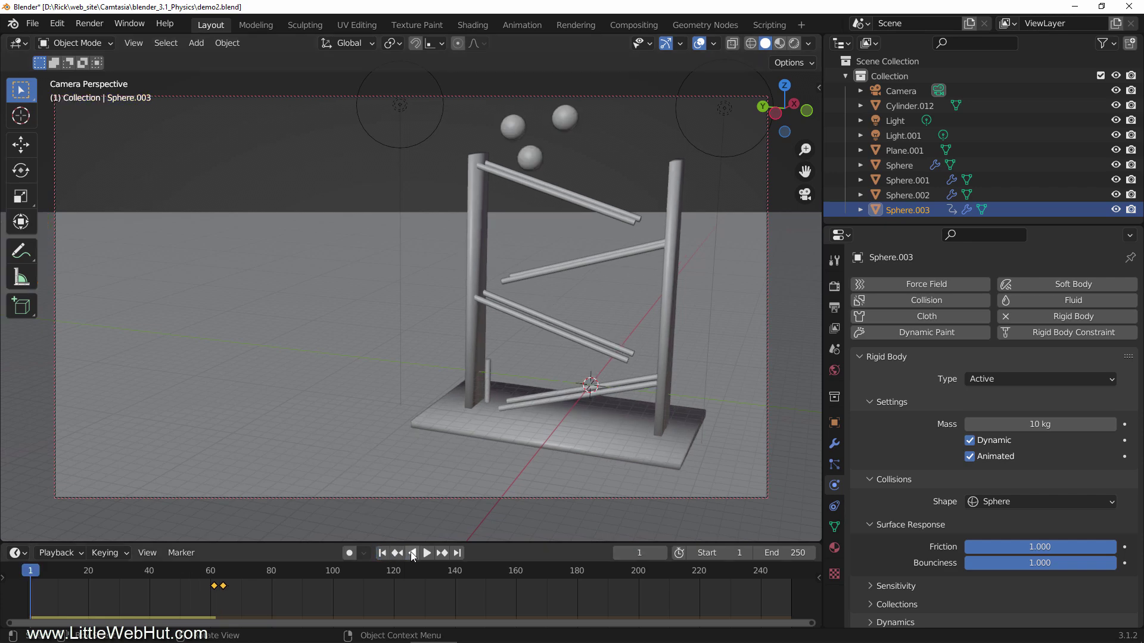
click(428, 554)
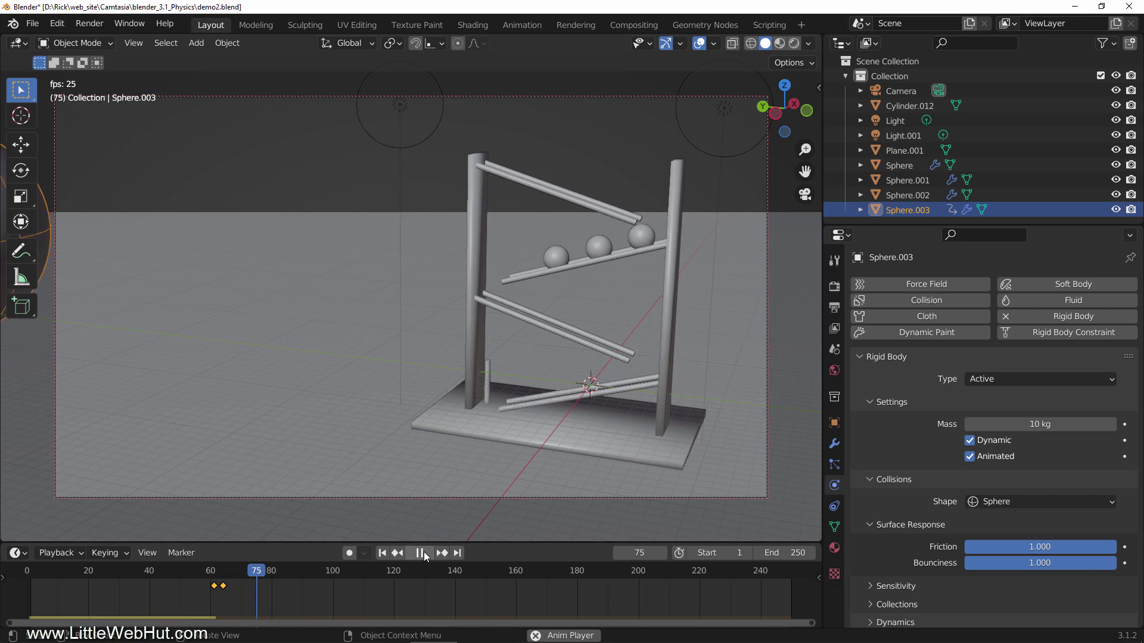
click(423, 554)
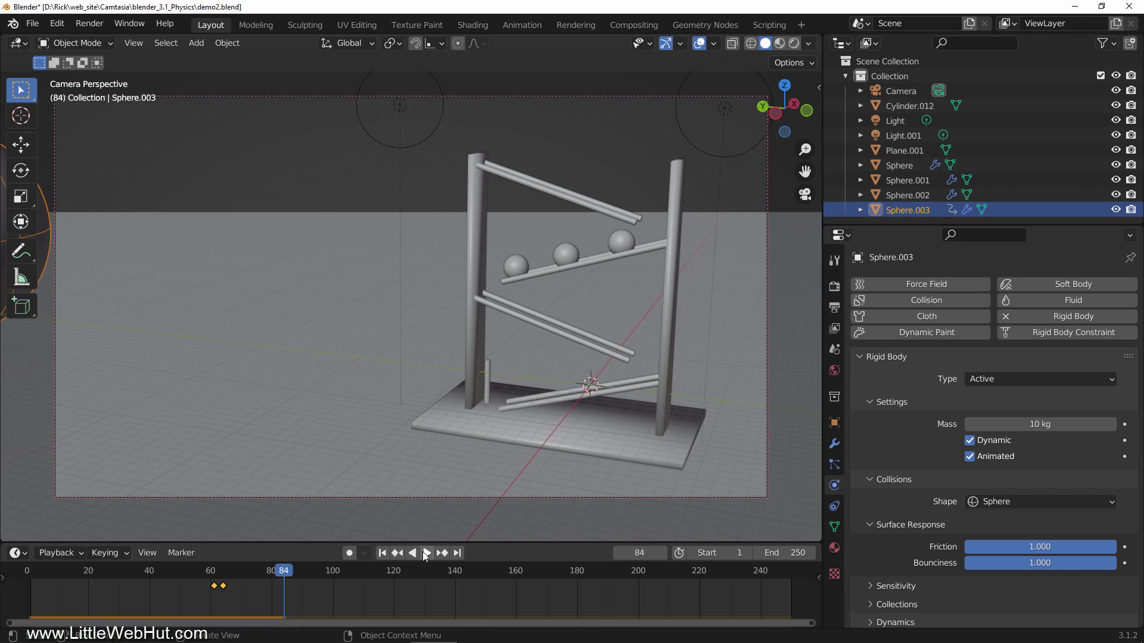
- Keyframe the large ball's Animated option as enabled at frame 64 and disabled at frame 65
click(396, 554)
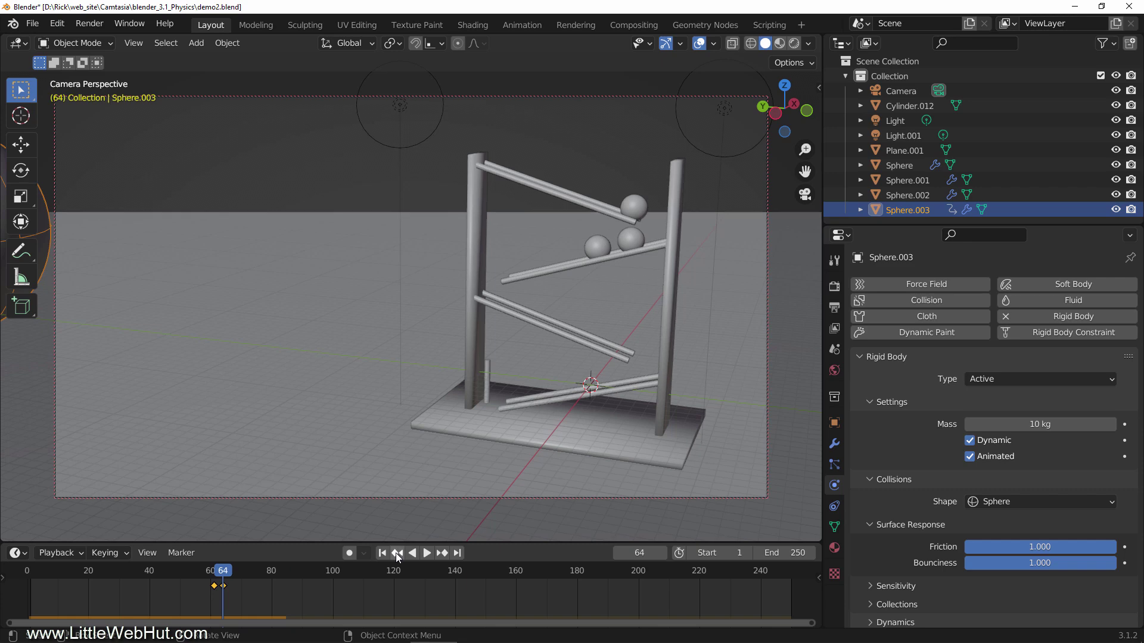
right_click(976, 458)
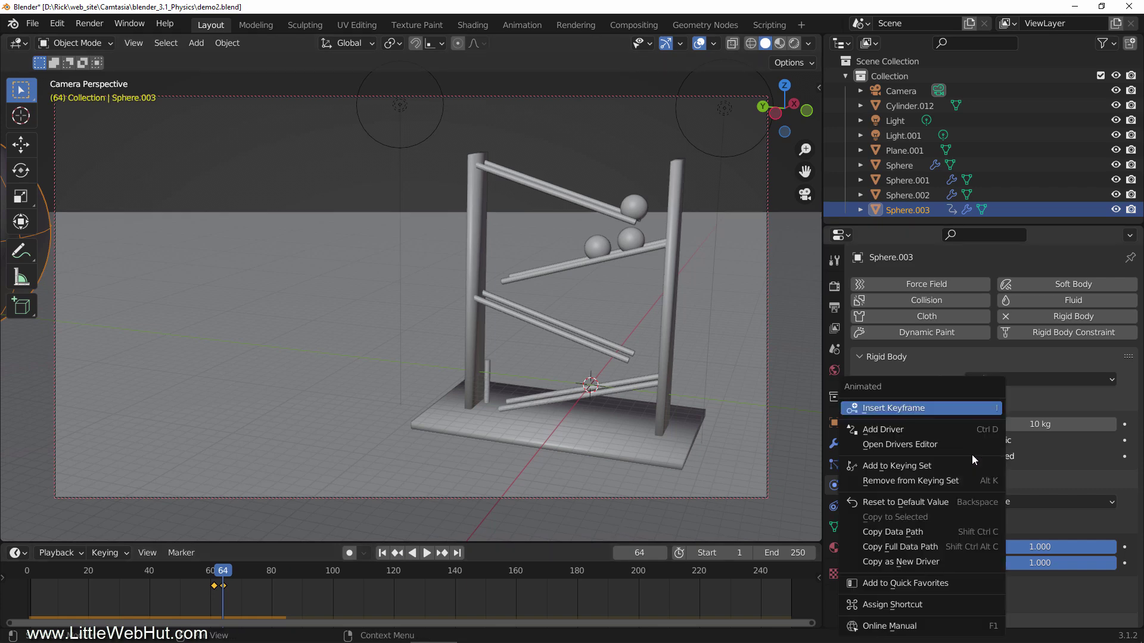
click(962, 409)
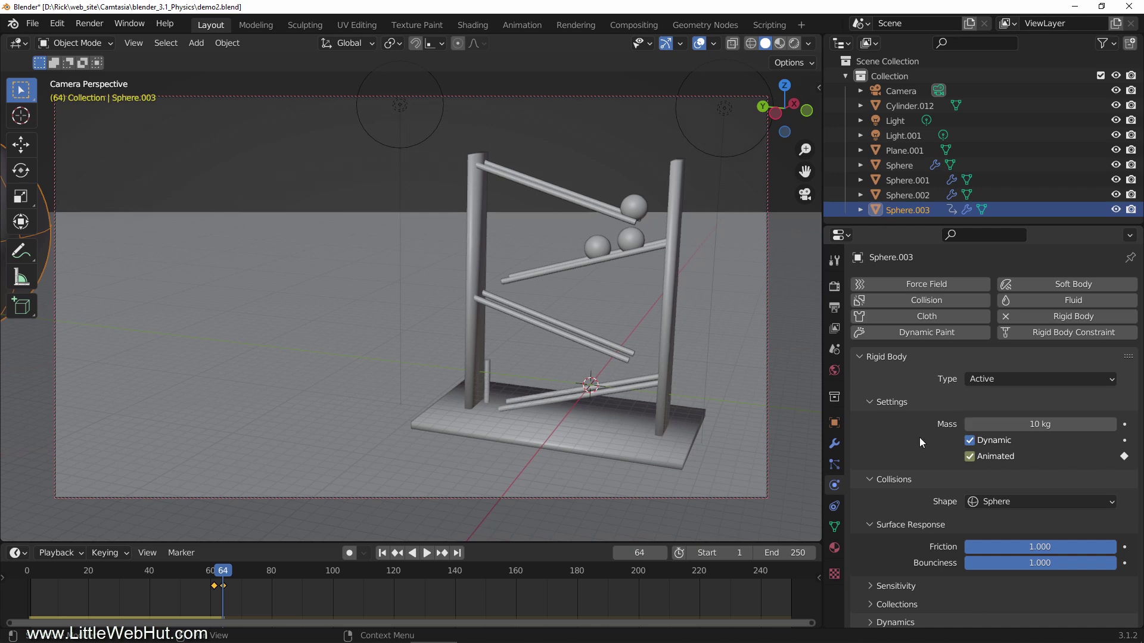
click(664, 554)
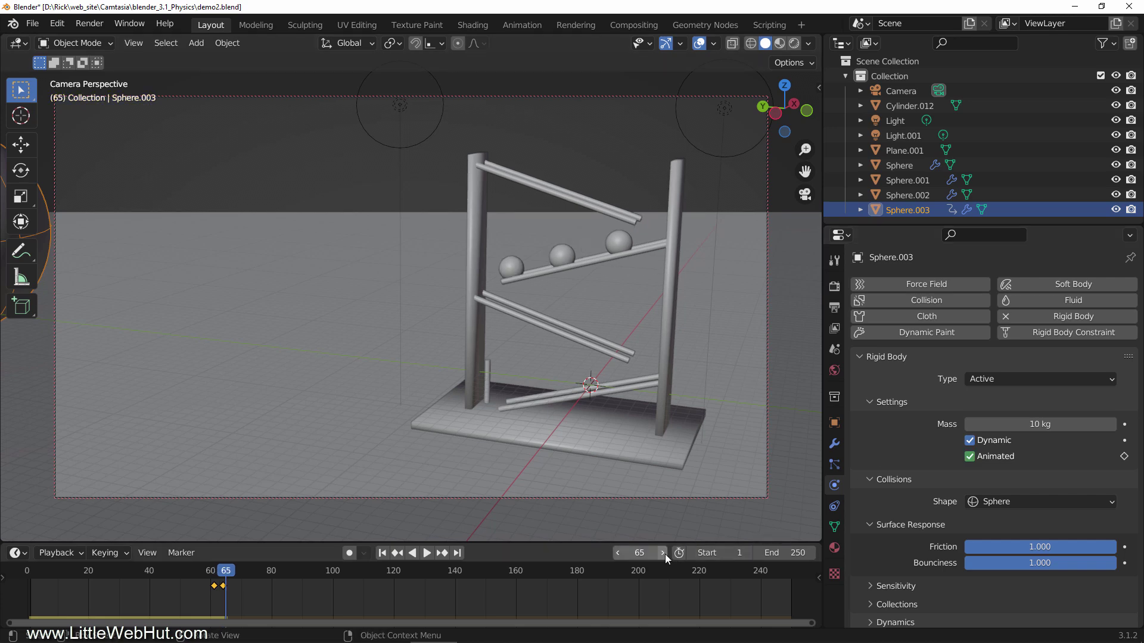
click(969, 457)
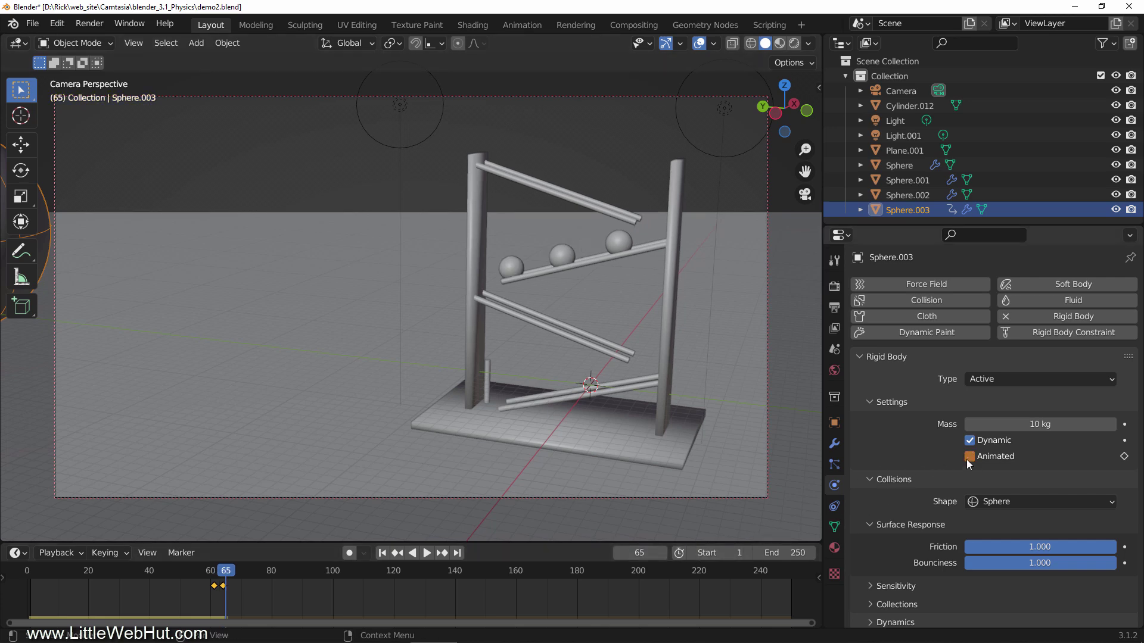
right_click(971, 459)
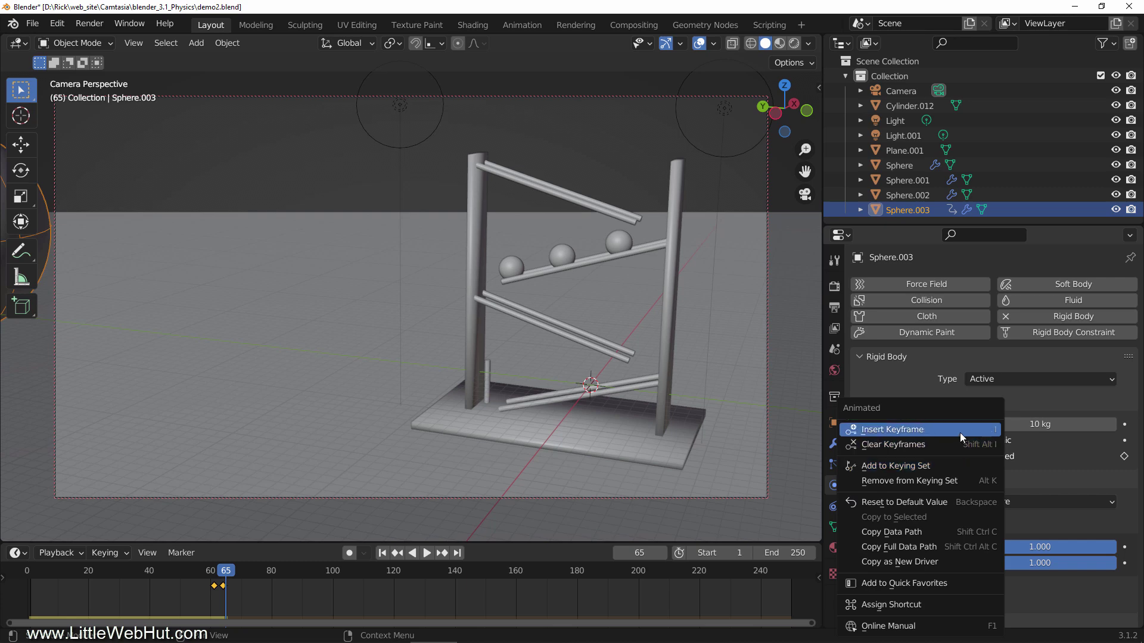
click(959, 434)
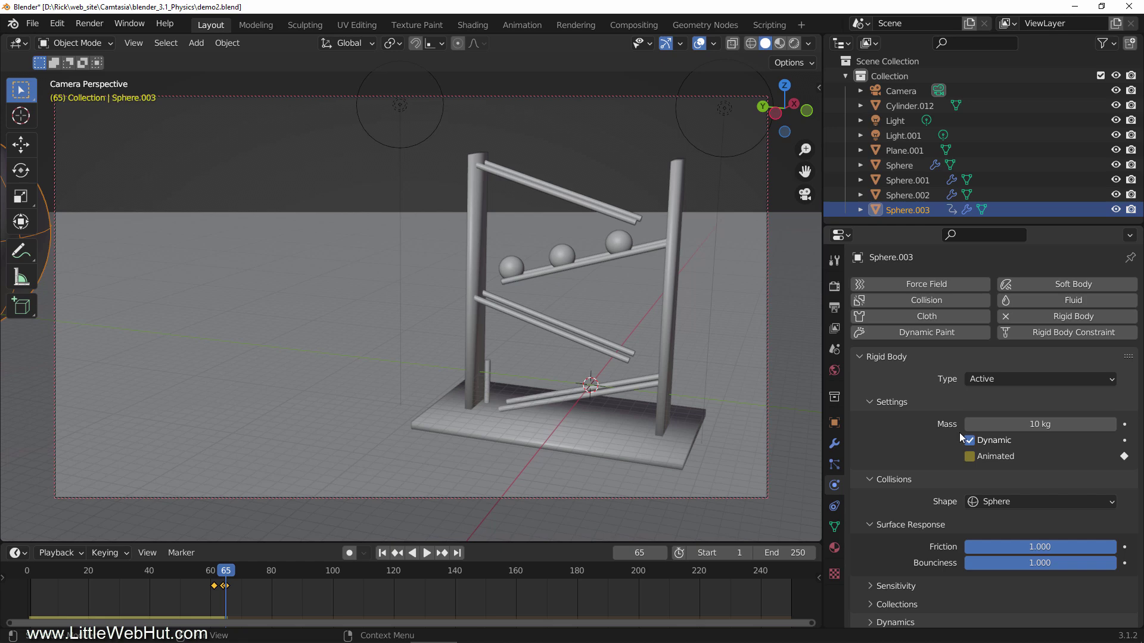
- Replay the simulation from the first frame to check the large ball striking the ramp structure, and stop playback
click(382, 553)
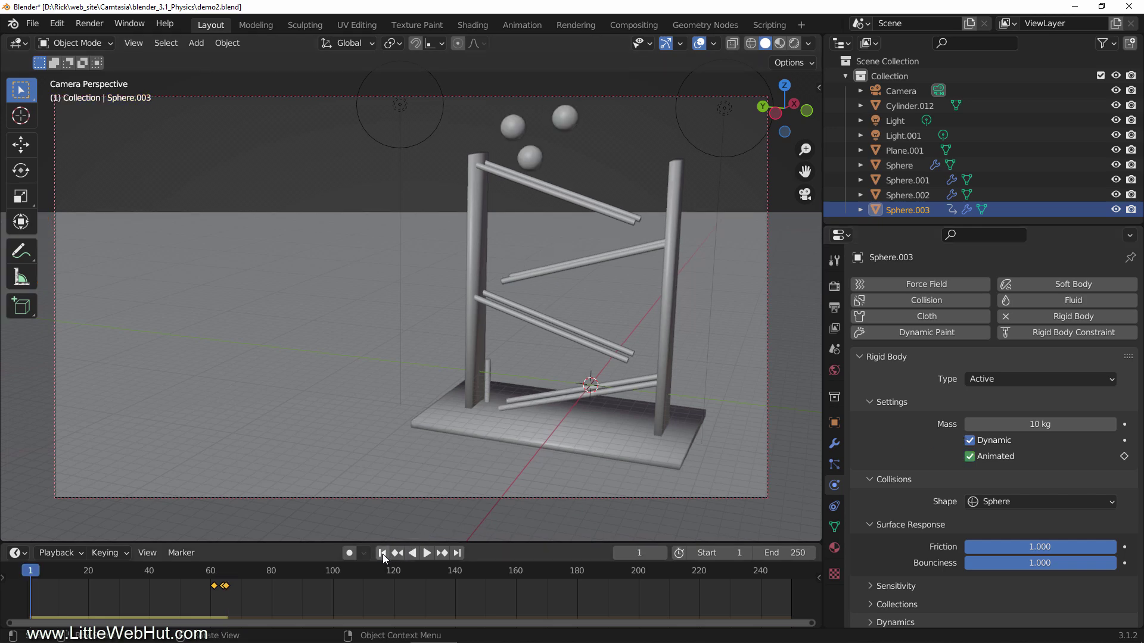
click(427, 553)
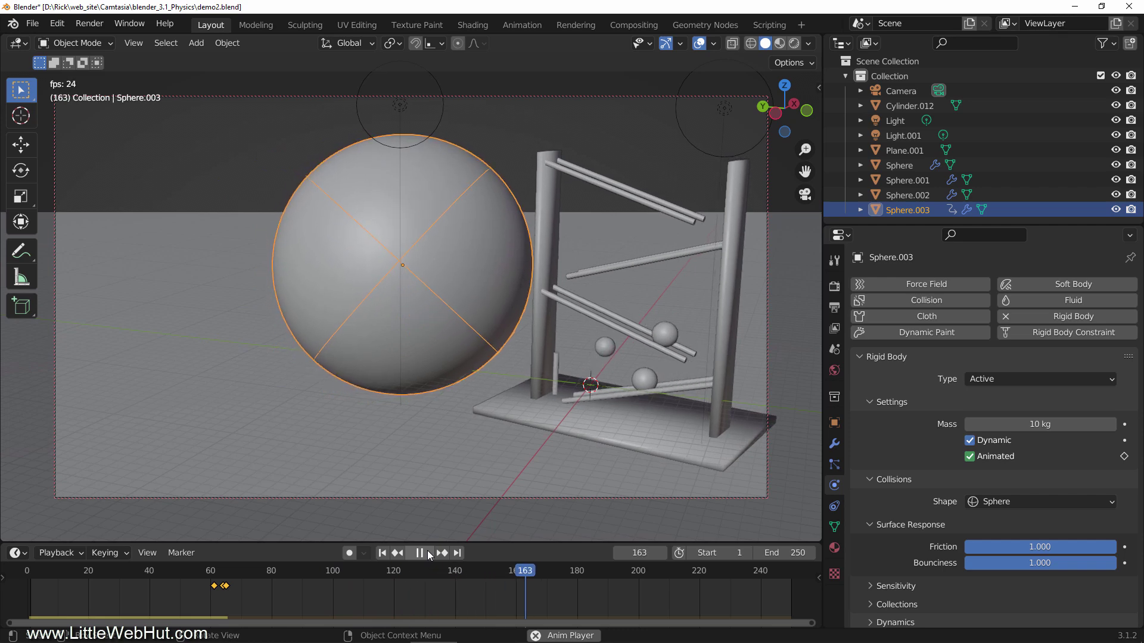
click(427, 552)
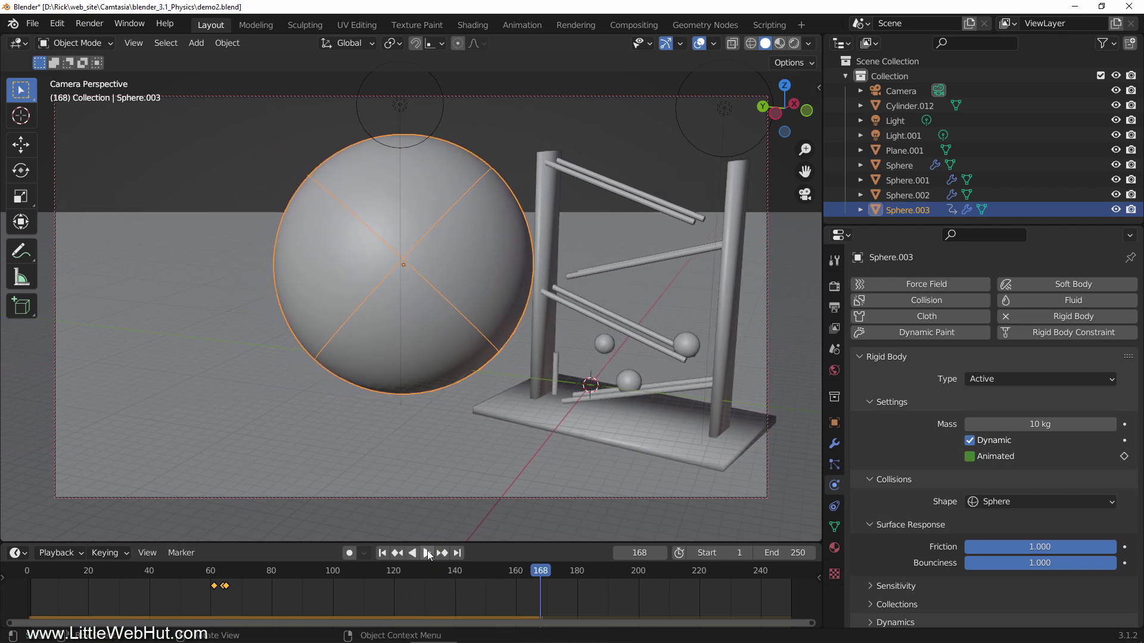
- Bake all dynamics for the Rigid Body World cache in the scene settings
click(834, 349)
scroll(990, 496, down, 5)
scroll(991, 495, down, 2)
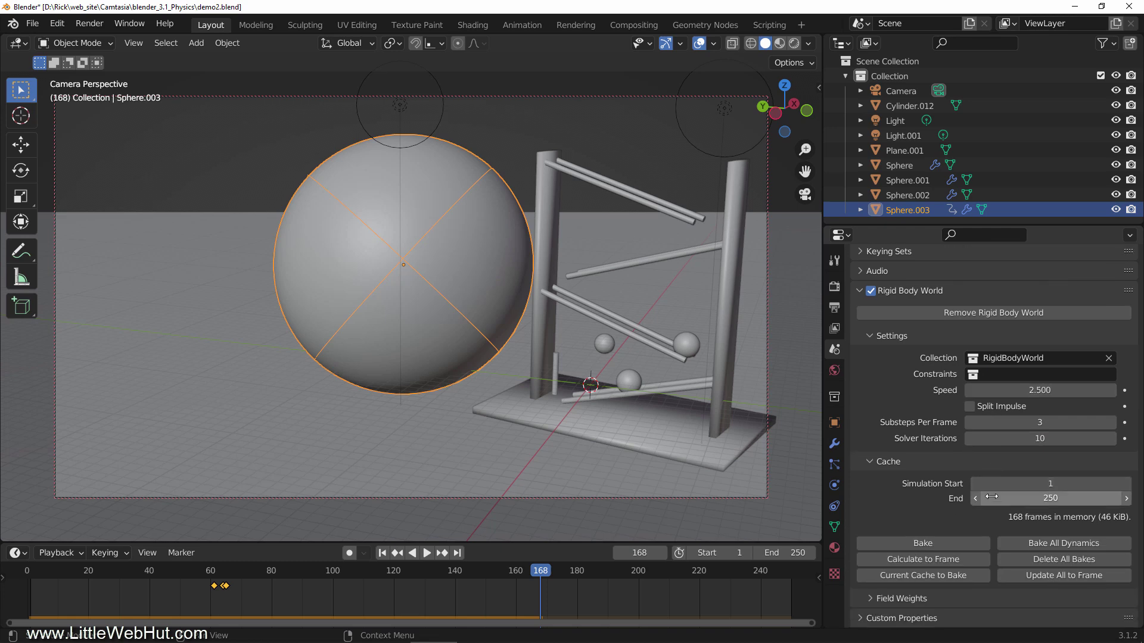
click(1107, 545)
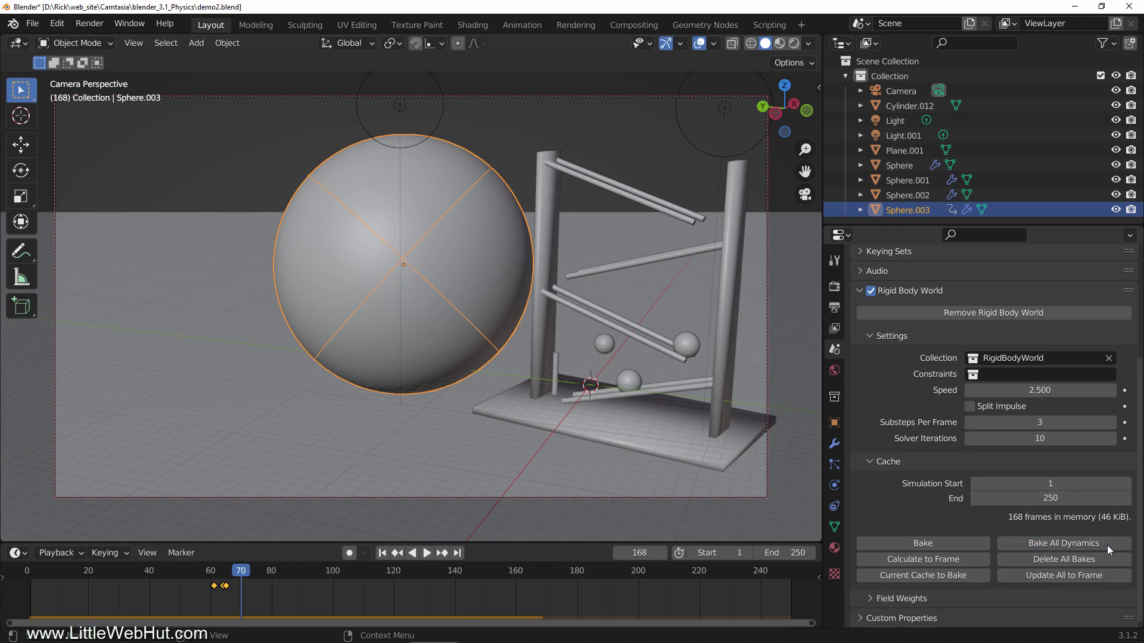